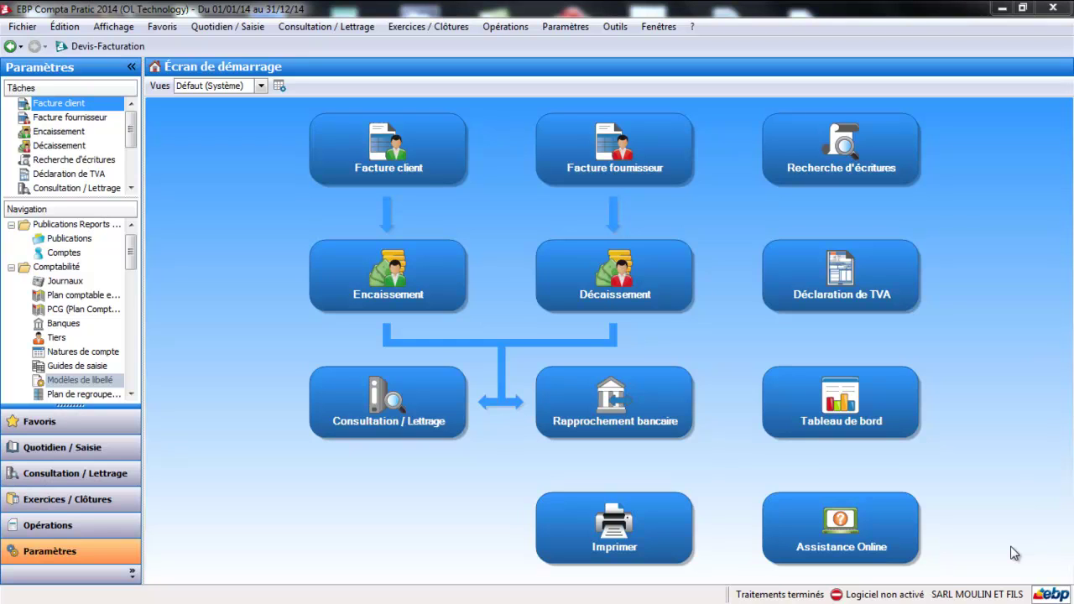
Open the PA (Salaires) journal for juillet 2014 in the journal entry area
click(100, 450)
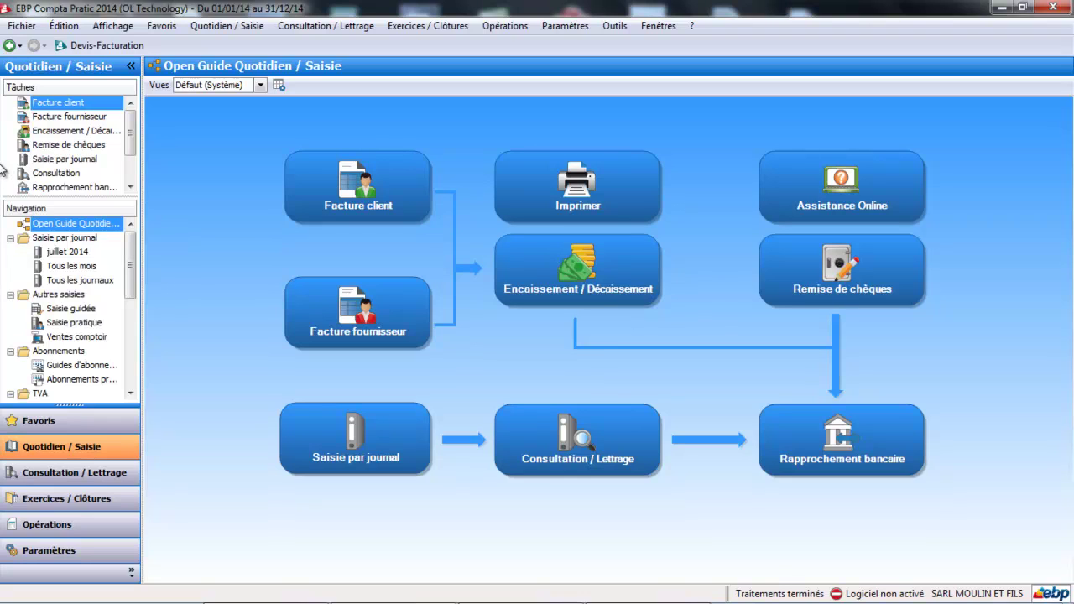
click(96, 253)
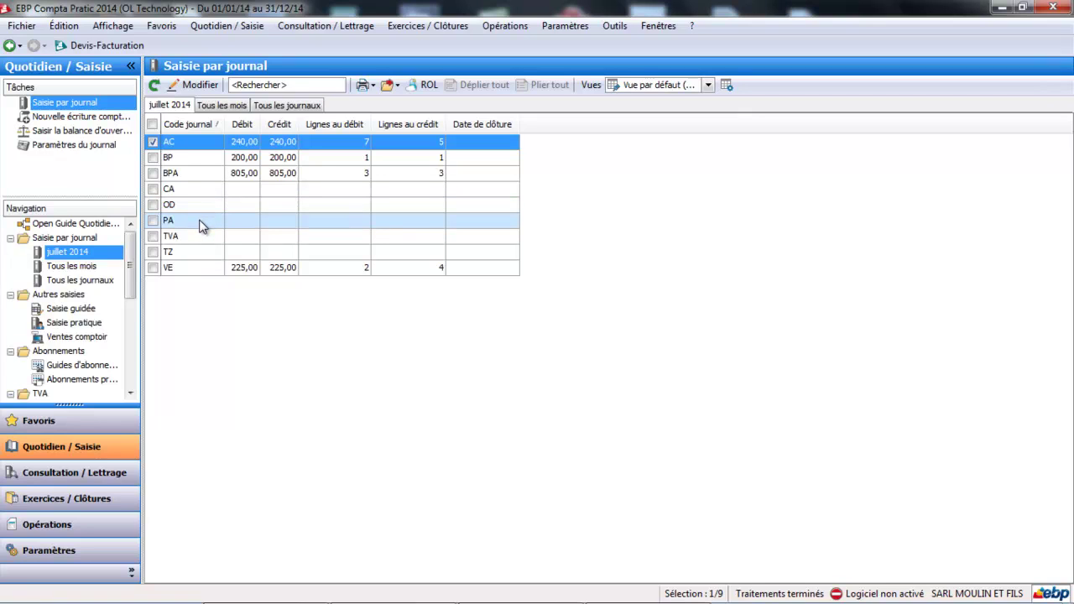
double_click(201, 227)
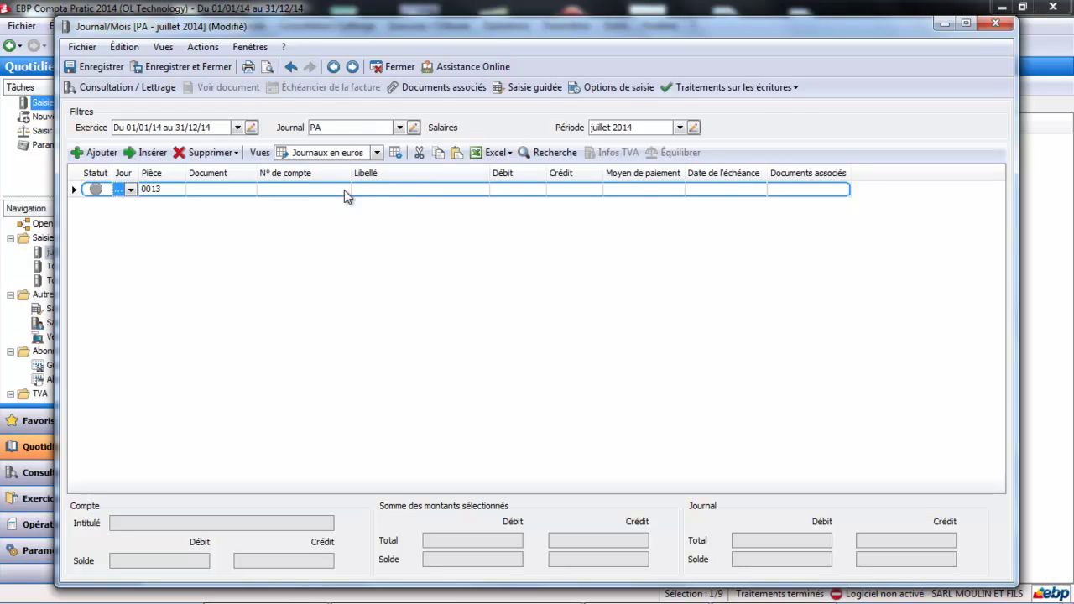
click(298, 190)
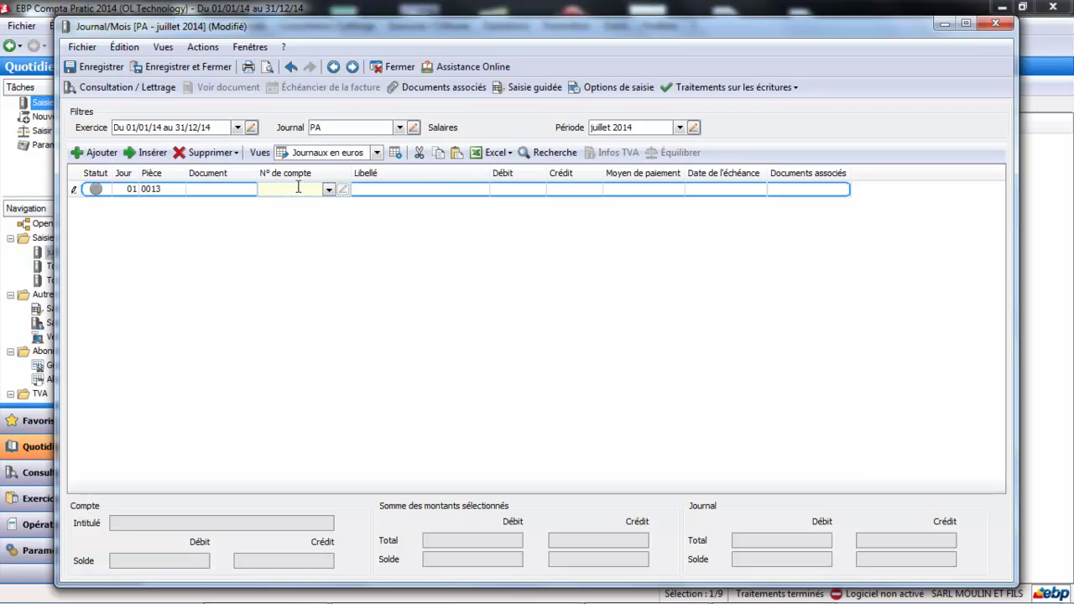
text(641000)
key(Return)
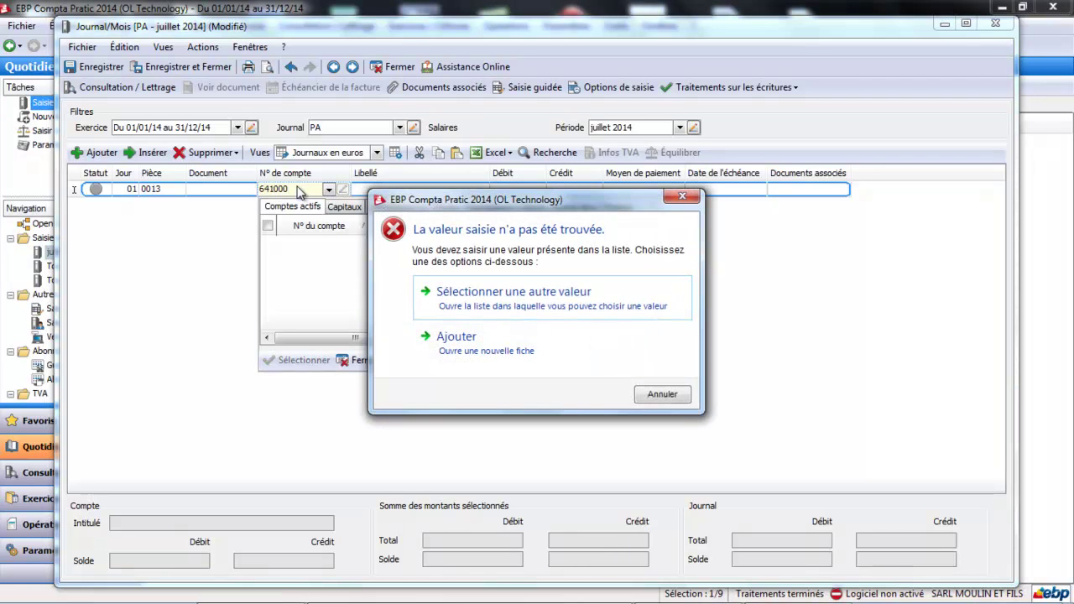
click(669, 395)
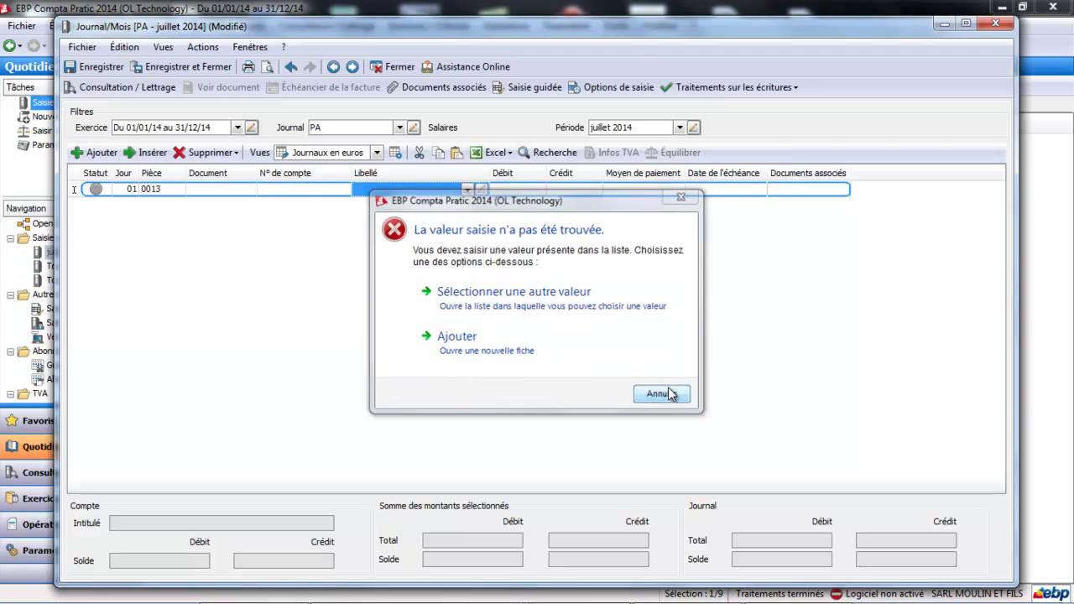
Set the first entry line's account to 641, Rémunérations du personnel
click(291, 189)
text(641)
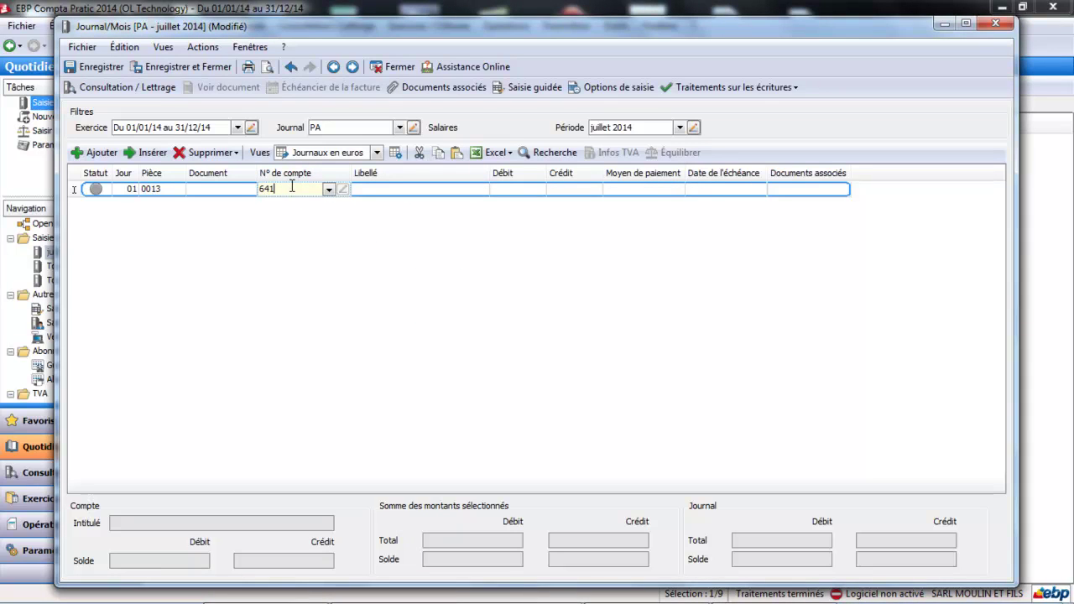
double_click(350, 244)
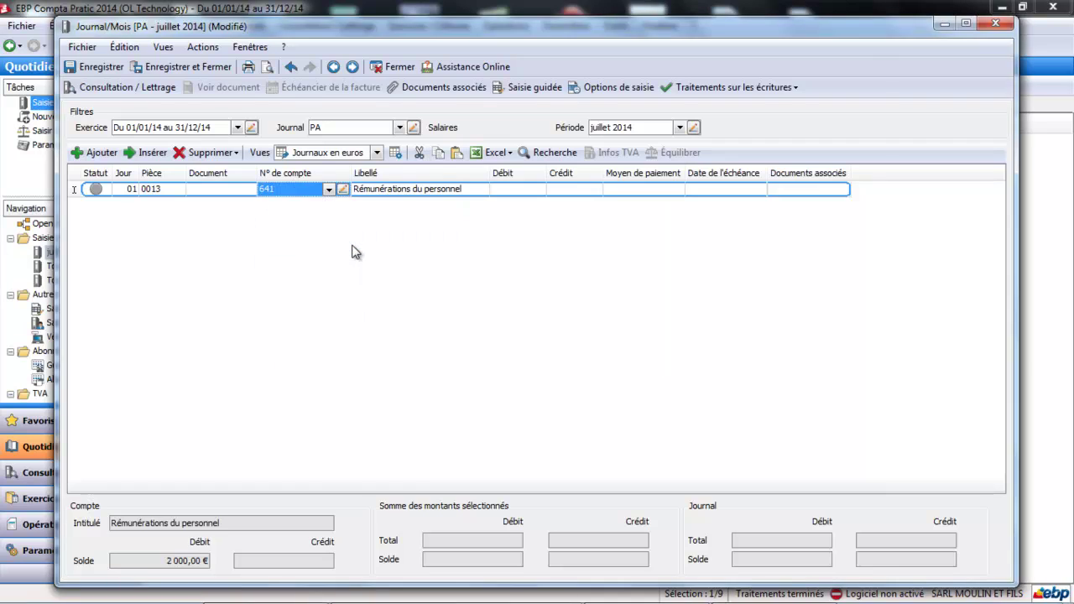
Widen the Libellé column, extend the first line's label to "Rémunérations du personnel juillet" and enter a debit of 2000
drag(487, 183, 601, 184)
click(523, 209)
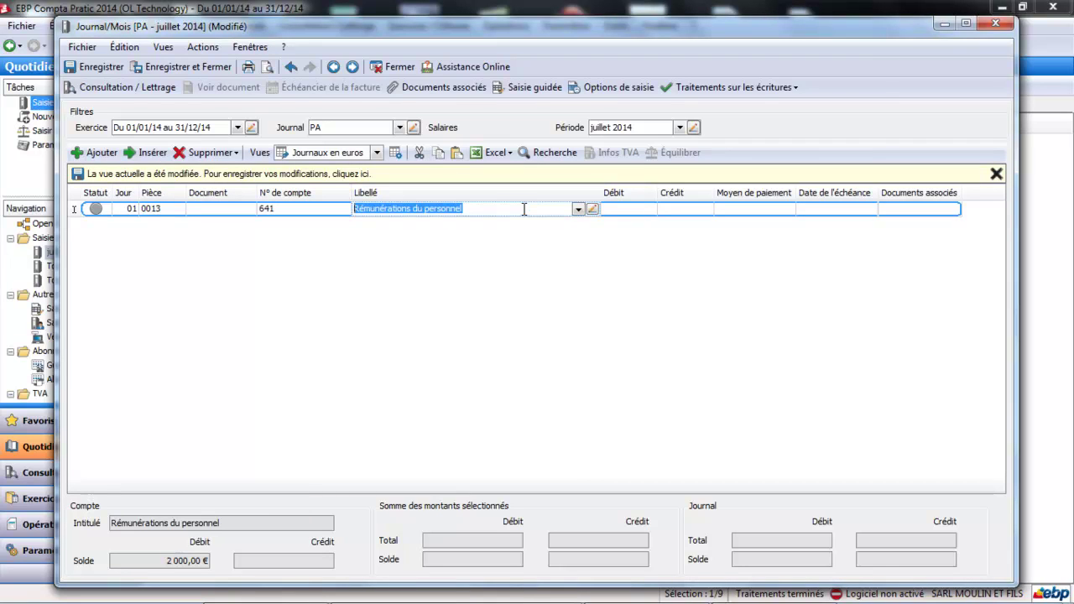
click(524, 209)
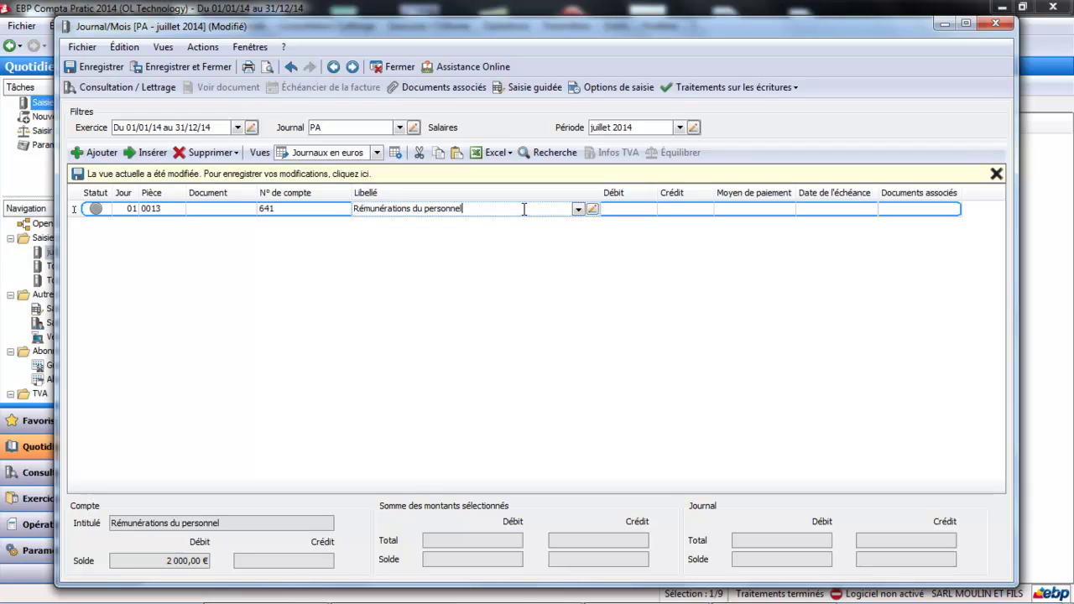
text(juillet)
key(Tab)
text(2000)
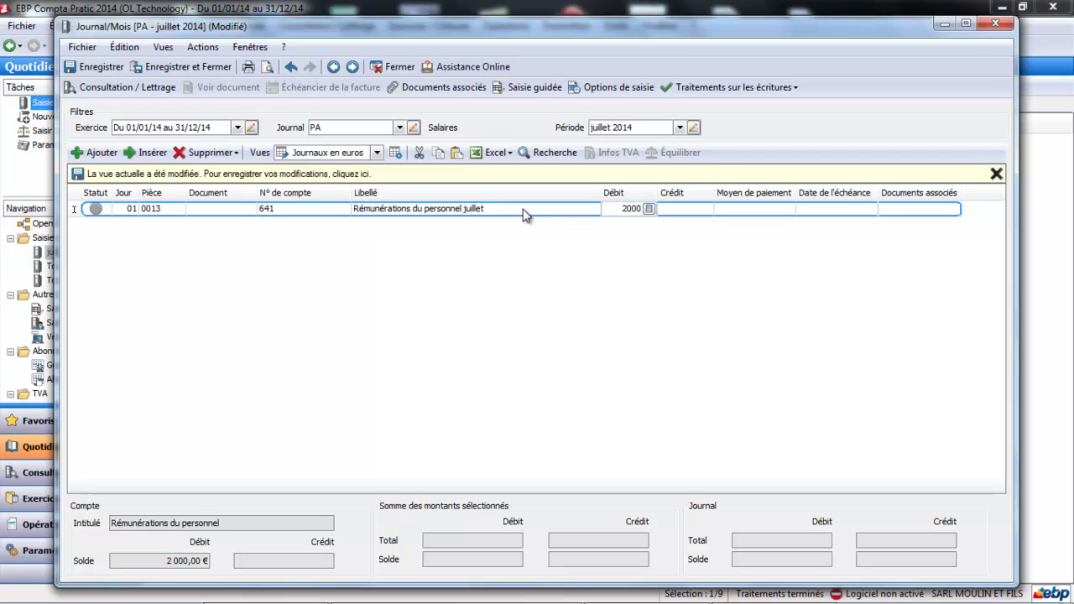
key(Return)
Fill in the second entry line with account 431, Sécurité sociale, and a credit of 150
key(Tab)
key(Tab)
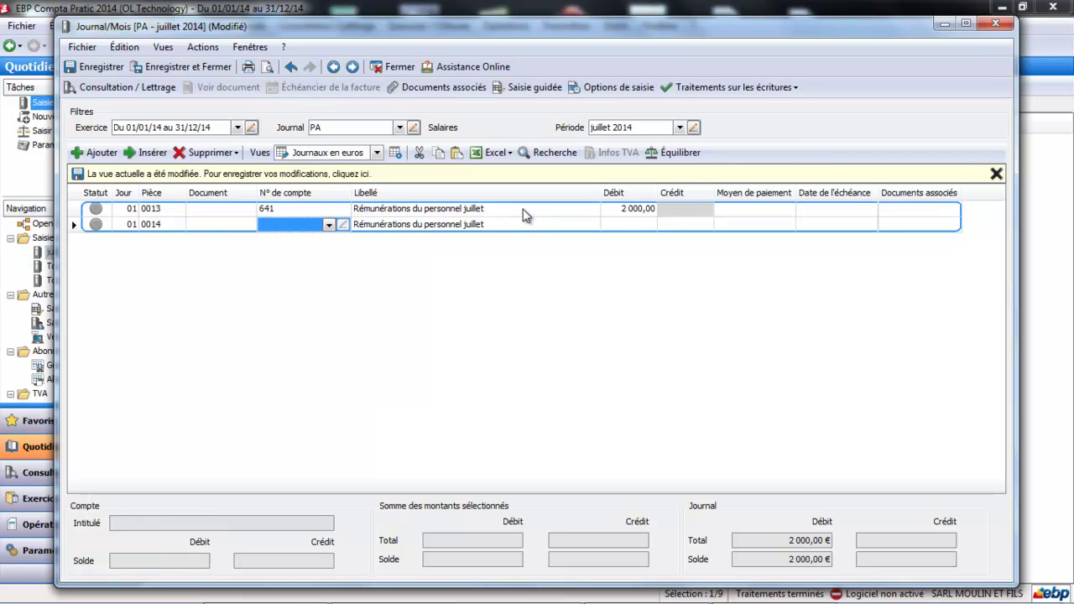
text(431)
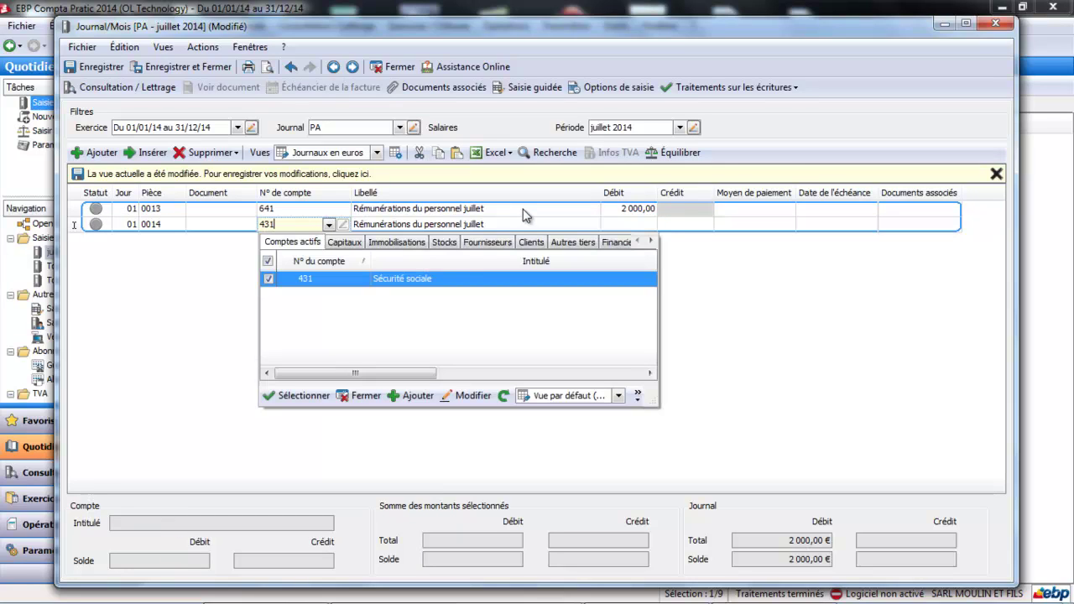
double_click(448, 280)
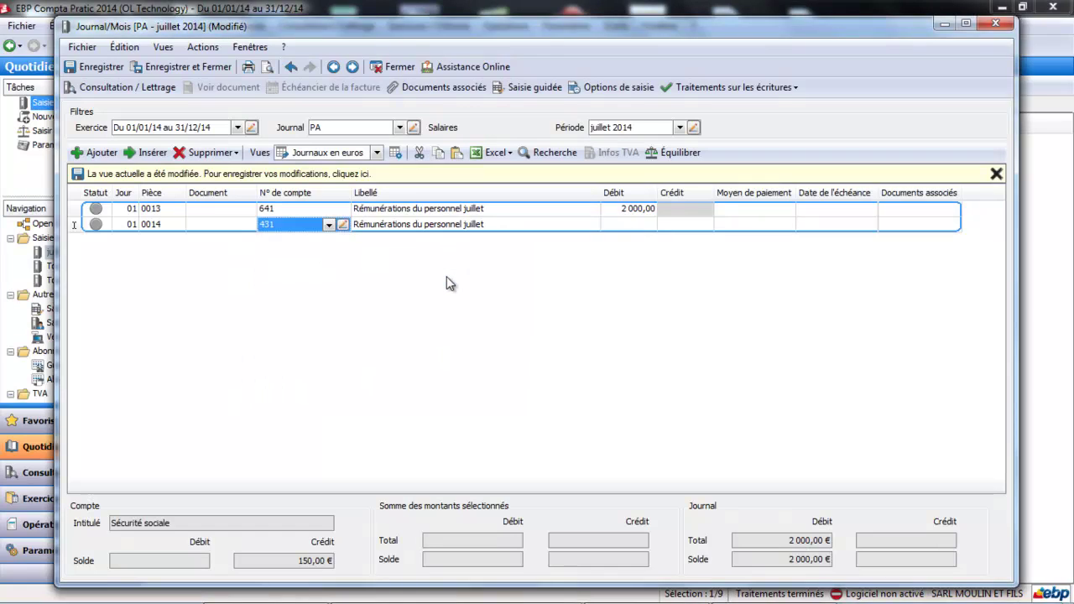
key(Tab)
key(Tab)
key(Tab)
text(150)
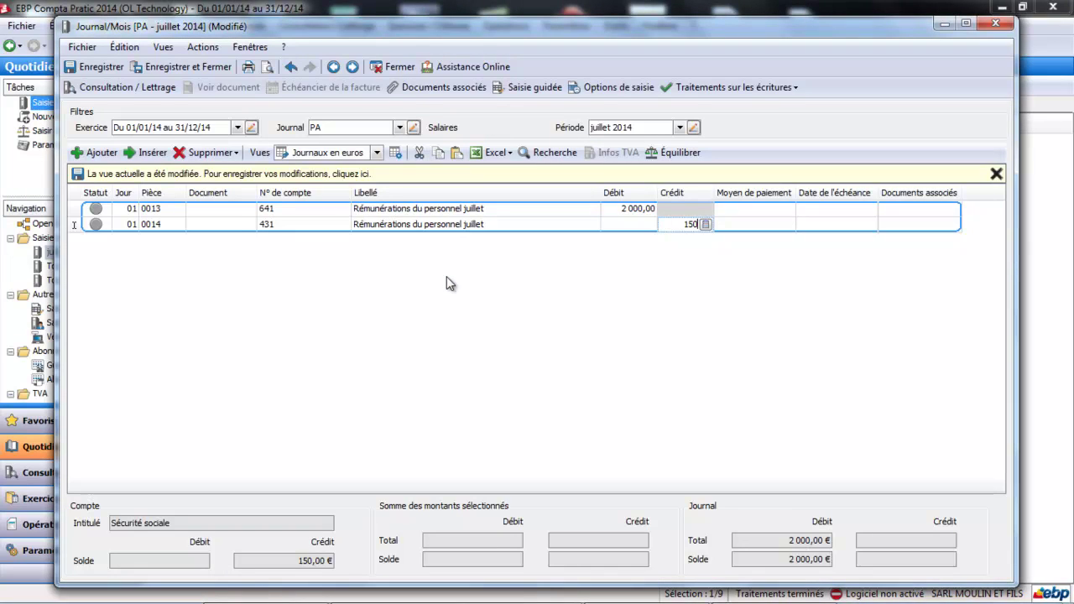
key(Tab)
key(Tab)
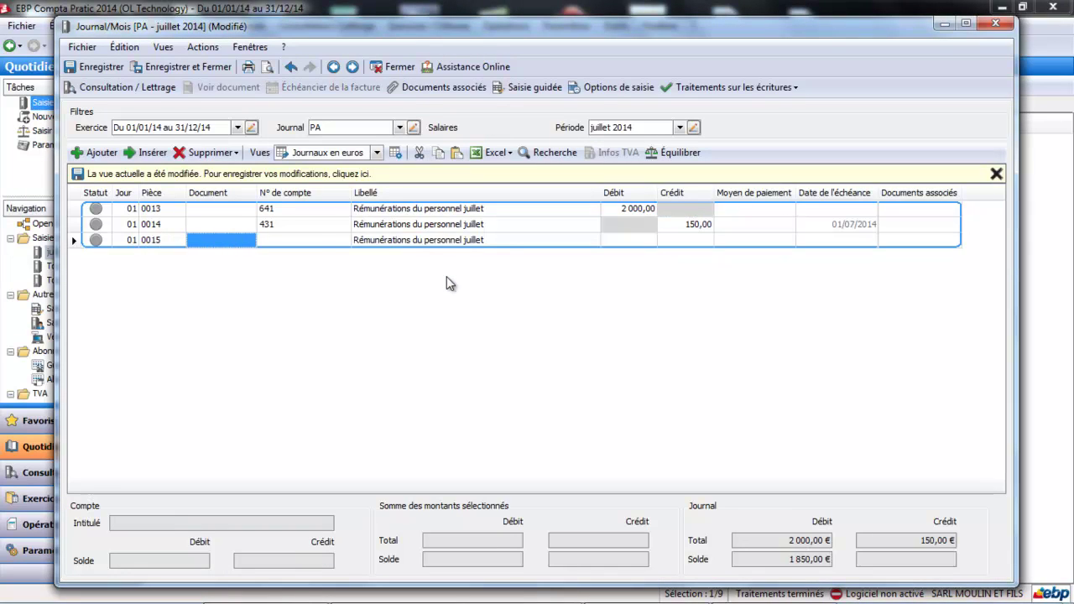
Fill in the third entry line with account 4373, Caisses de retraites, and a credit of 100
key(Tab)
text(43)
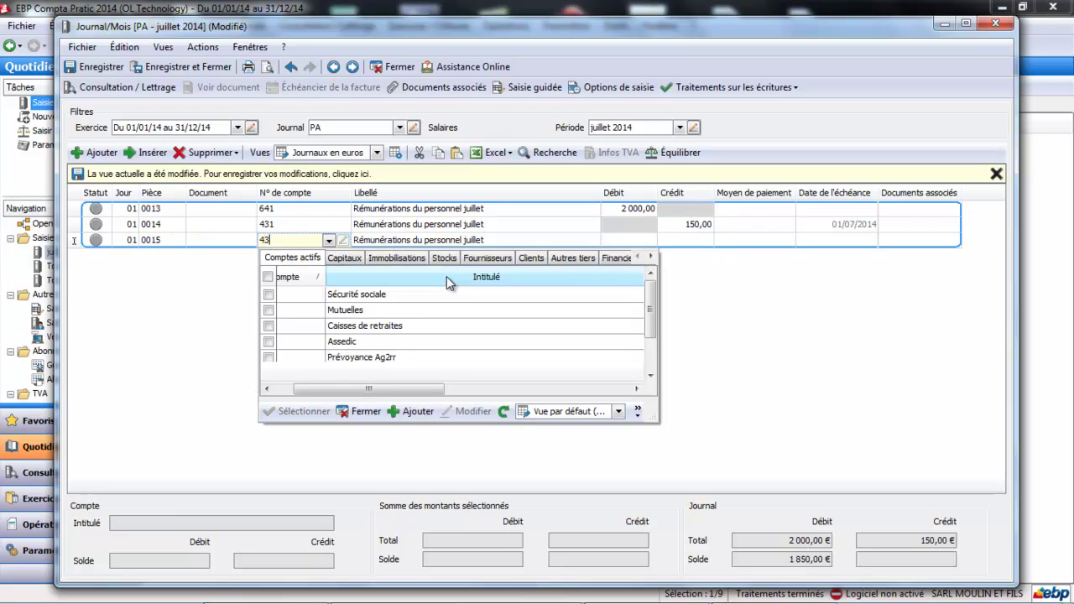
double_click(395, 330)
key(Tab)
key(Tab)
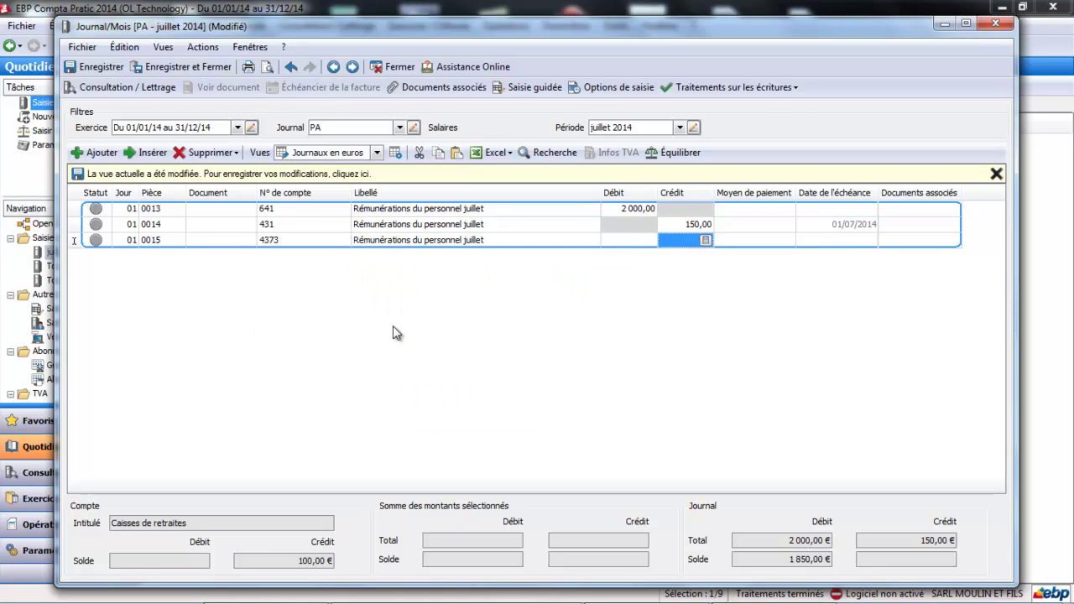
text(100)
key(Tab)
key(Return)
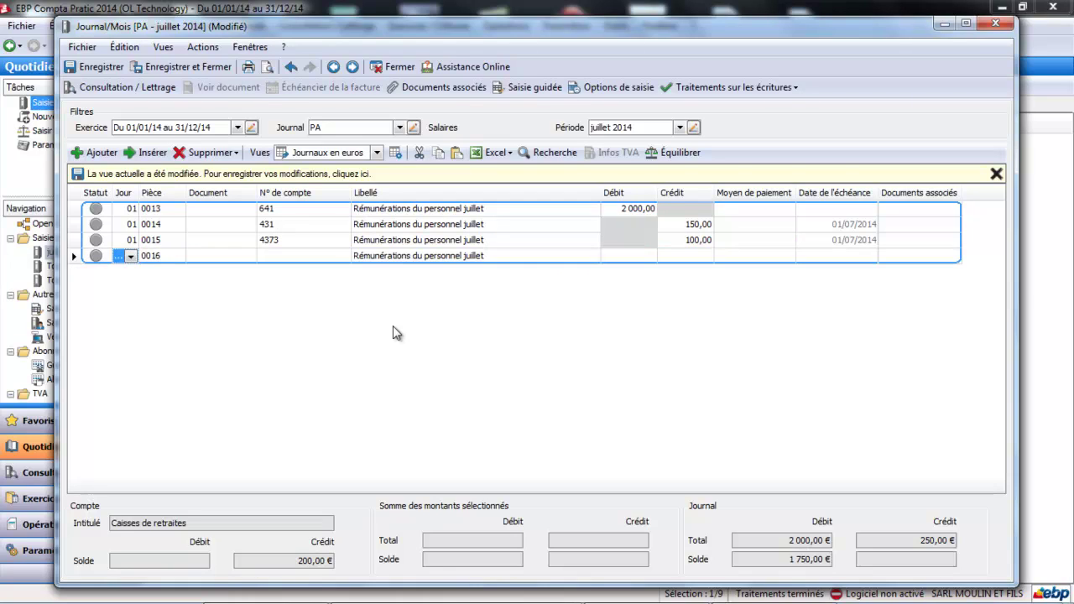
Fill in the fourth entry line with account 4372, Mutuelles, and a credit of 50
key(Tab)
key(Tab)
key(Tab)
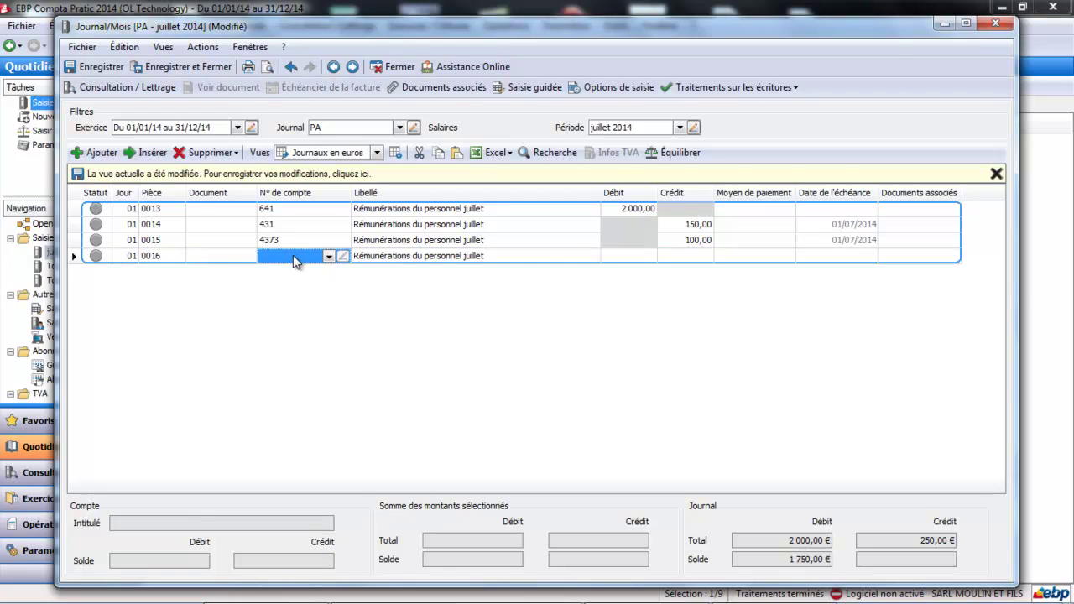
click(294, 260)
text(437)
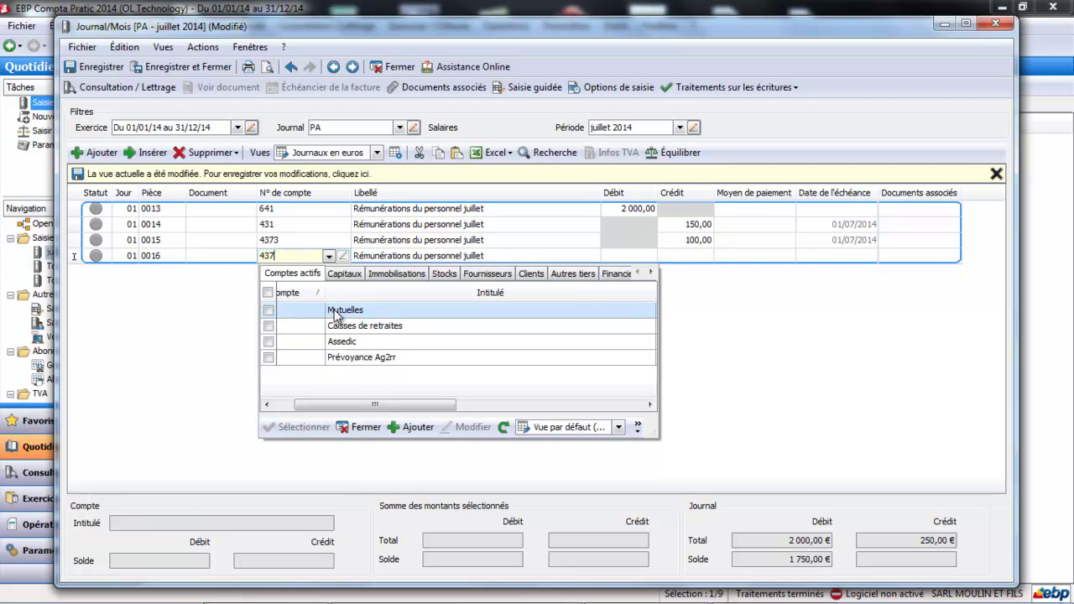
double_click(334, 310)
key(Tab)
key(Tab)
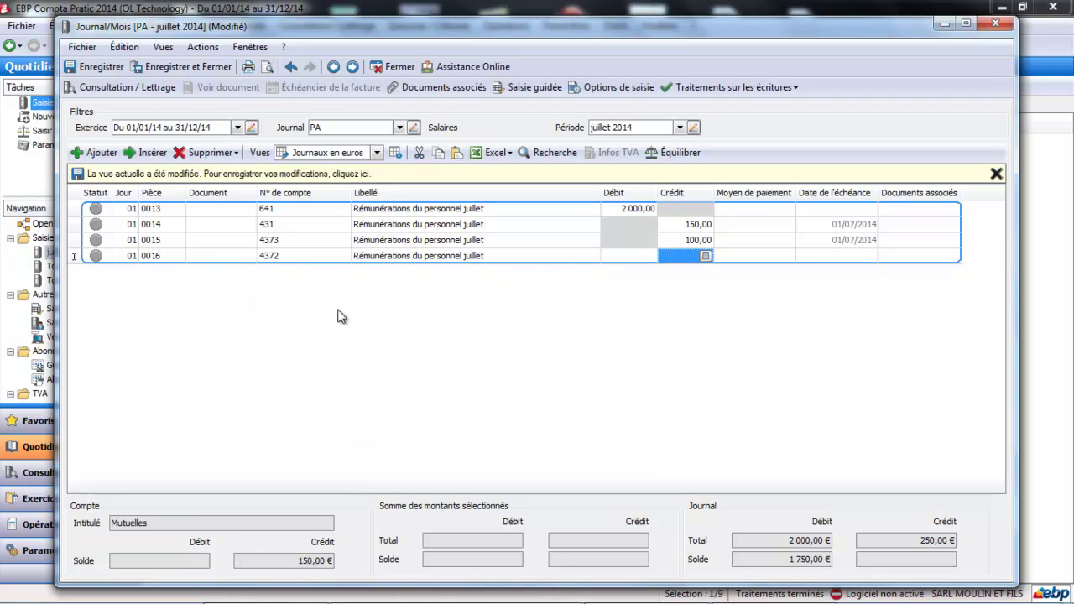
text(50)
key(Tab)
Fill in the fifth entry line with account 4375, Prévoyance Ag2rr, and a credit of 40
key(Tab)
key(Tab)
key(Tab)
key(Tab)
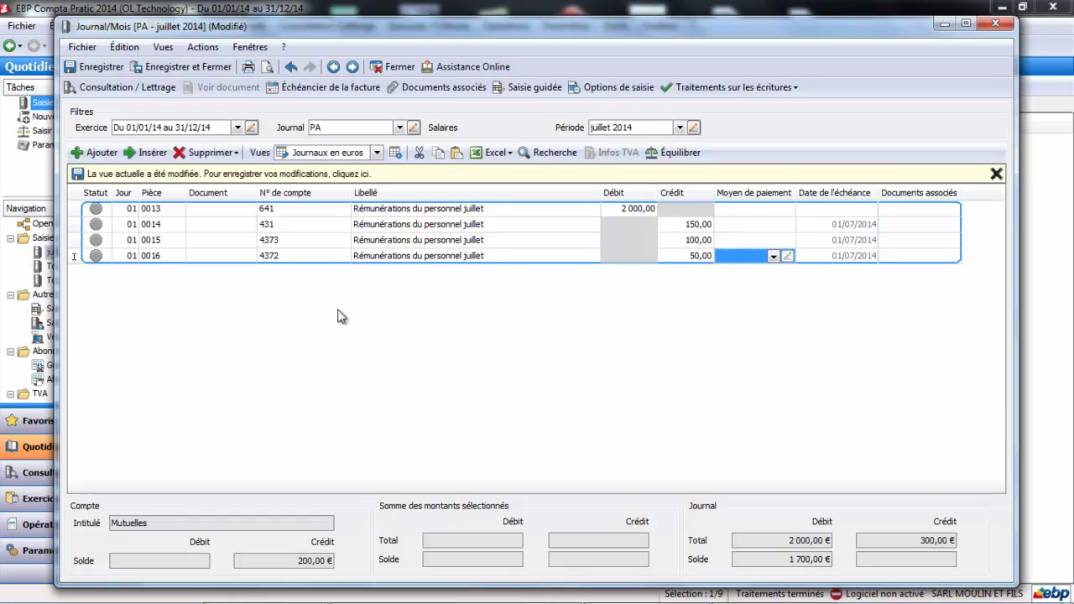
key(Tab)
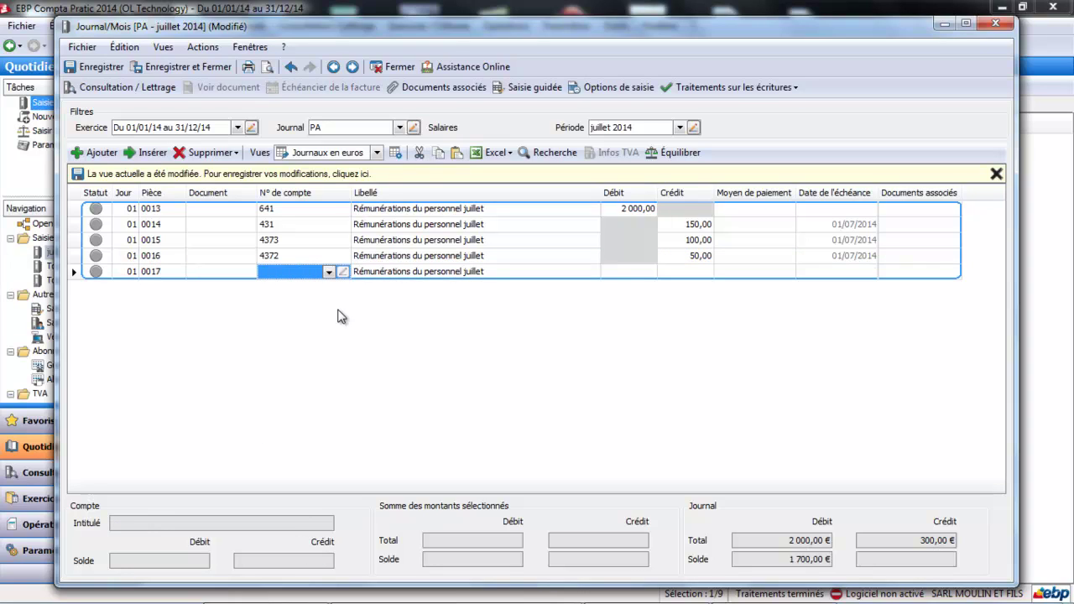
text(437)
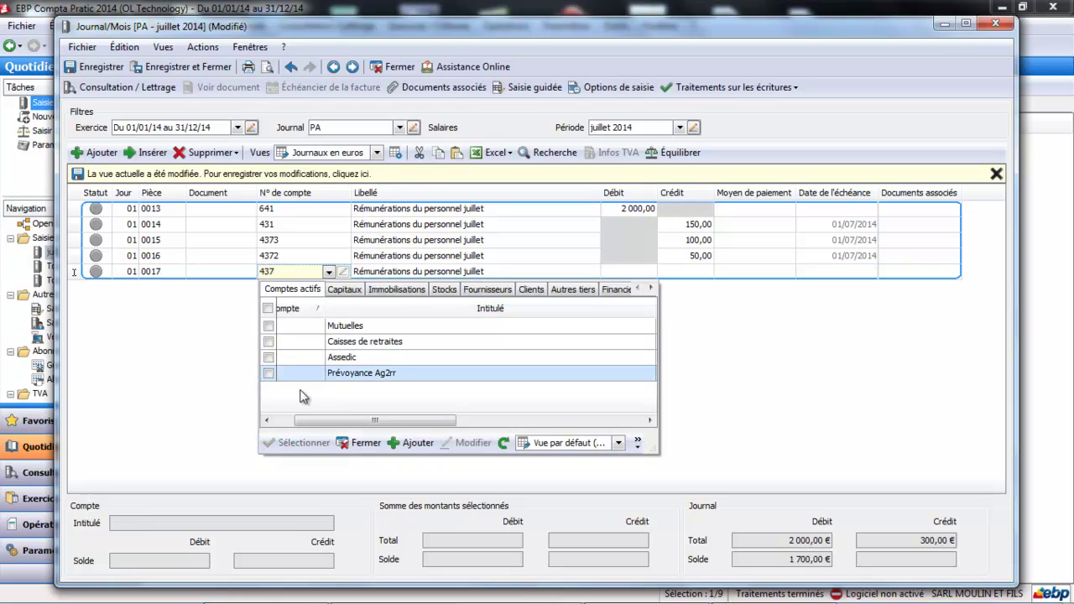
double_click(369, 376)
key(Tab)
key(Tab)
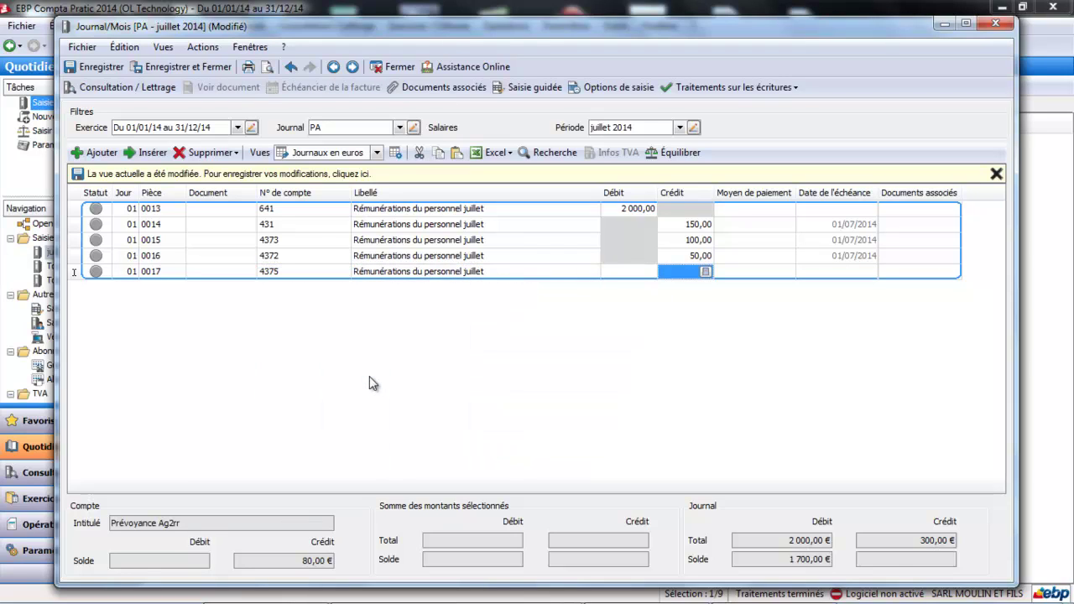
text(40)
key(Tab)
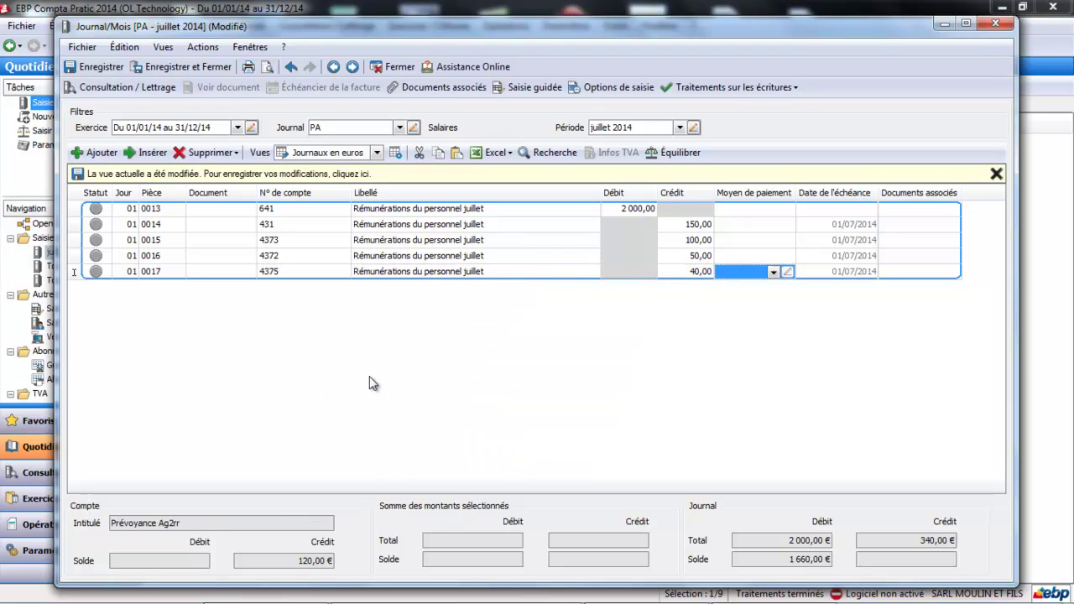
Add a final line on account 421, Personnel - Rémunérations dues, to credit the remaining balance of the entry
key(Tab)
key(Tab)
key(Tab)
key(Tab)
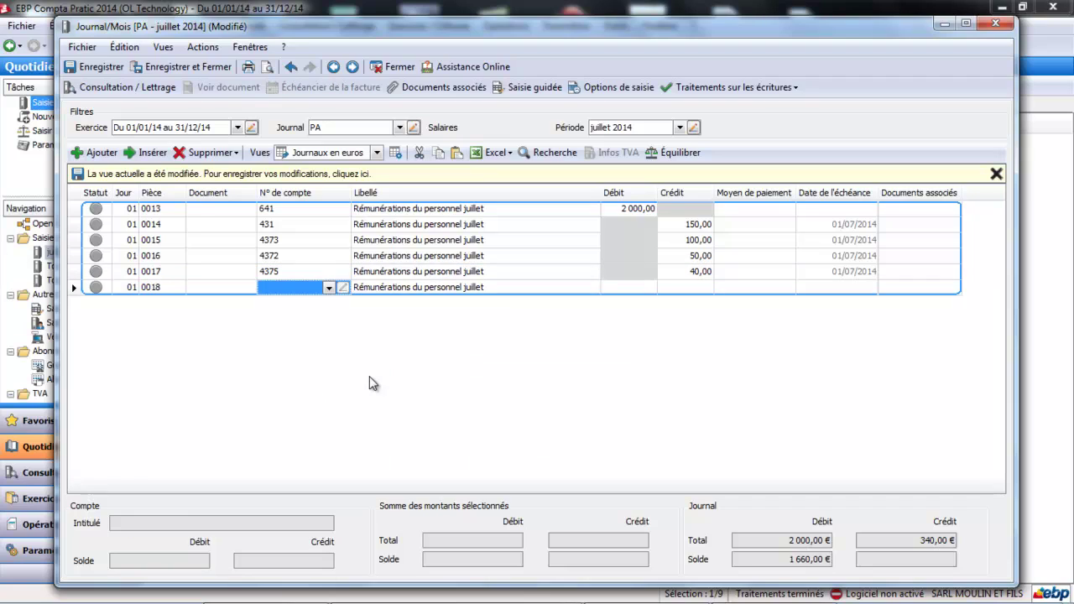
text(421)
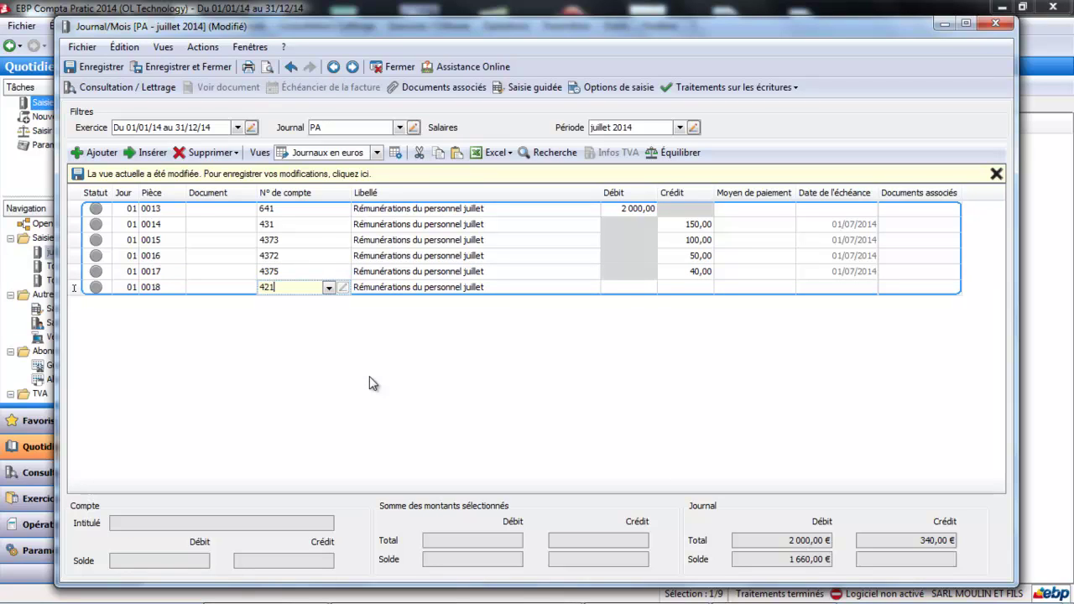
key(Return)
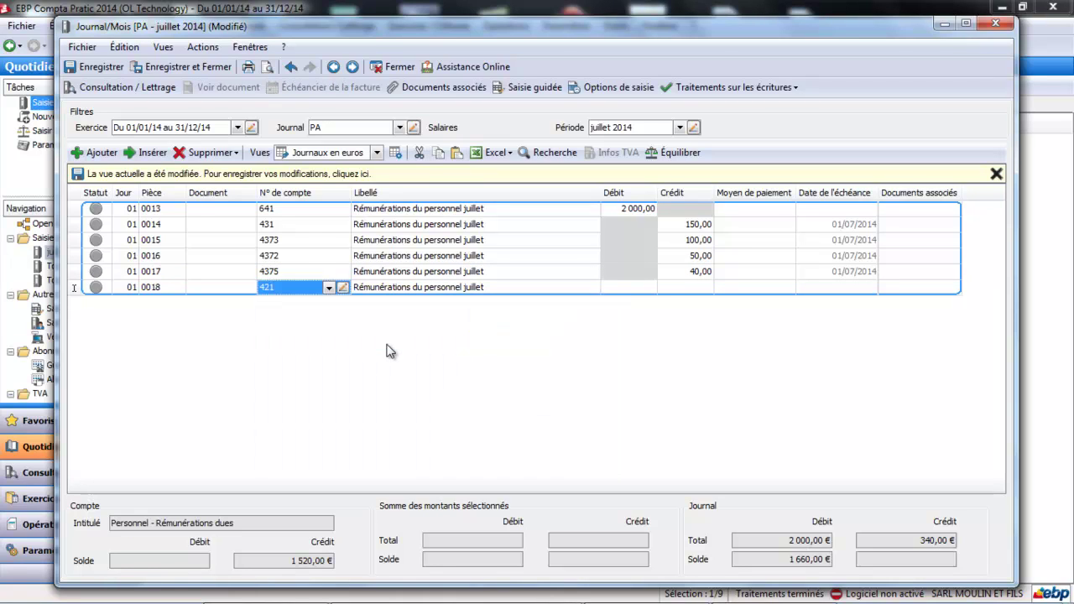
key(Tab)
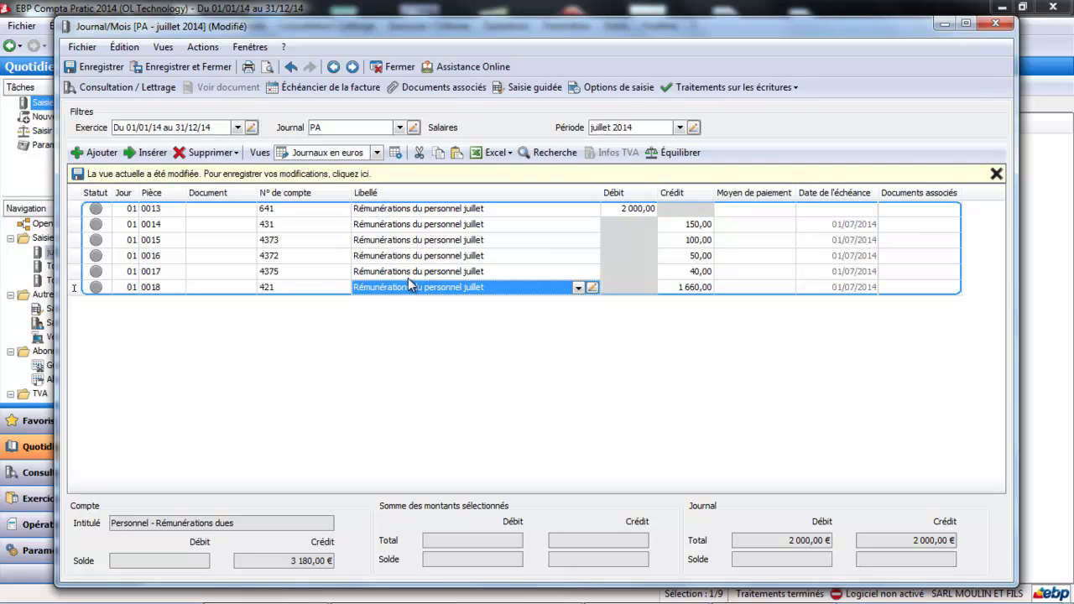
Create an entry guide from this salary entry, saving the journal changes, and name the guide "Ecriture salaire"
click(706, 92)
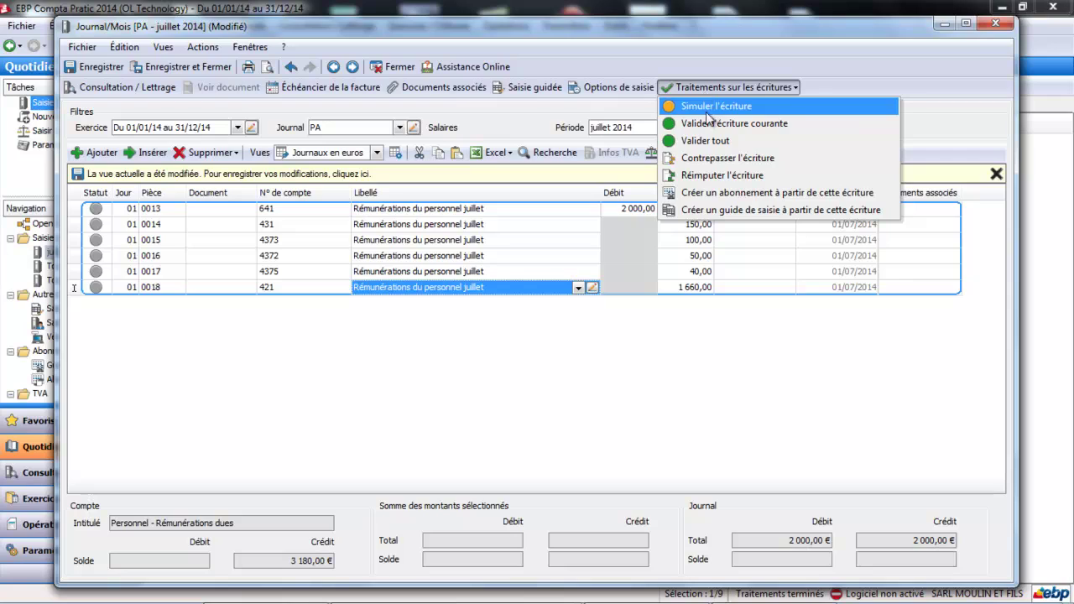
click(721, 211)
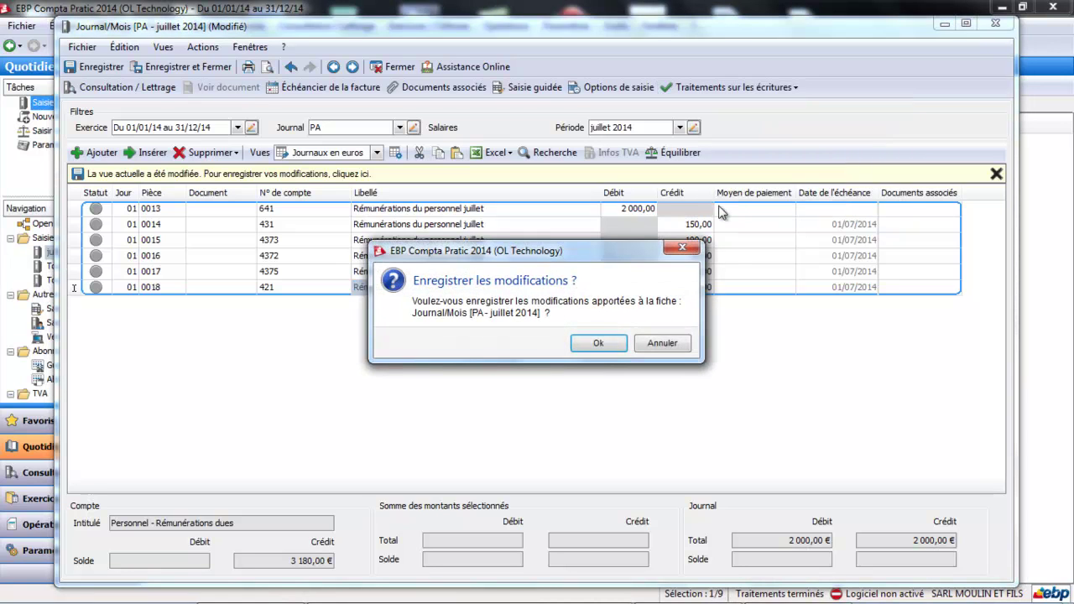
click(599, 343)
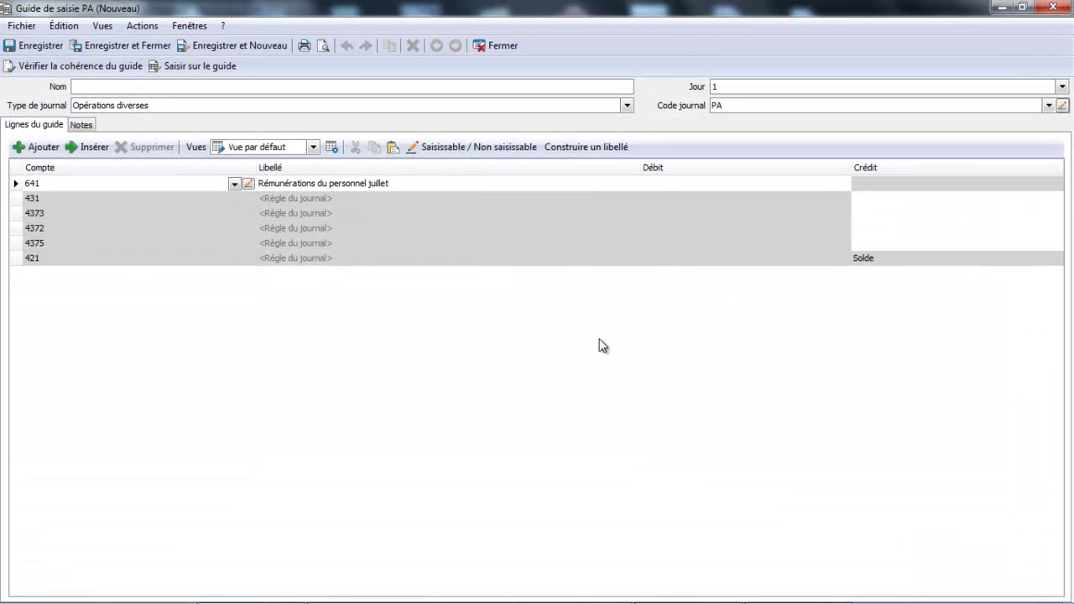
text(Ecriture salaire)
key(Tab)
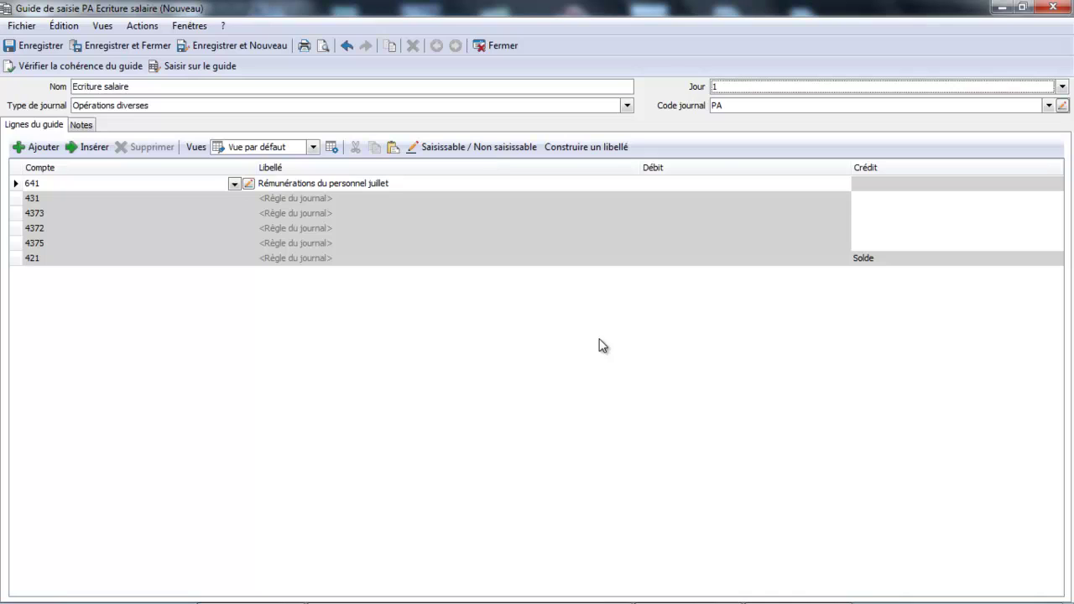
Set the guide's day to 5, then save and close the guide
click(1061, 86)
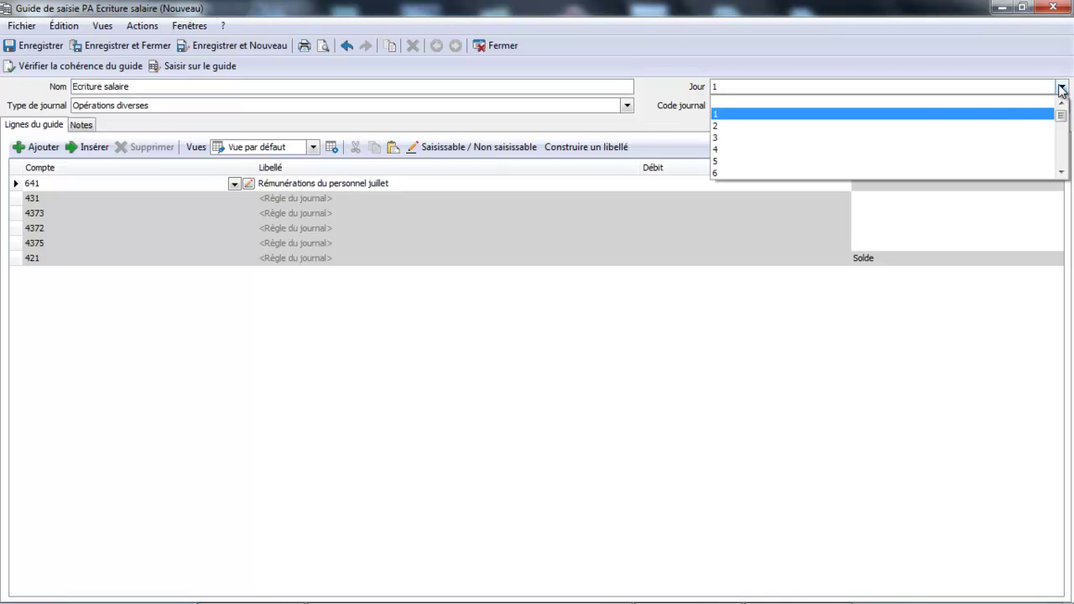
click(897, 161)
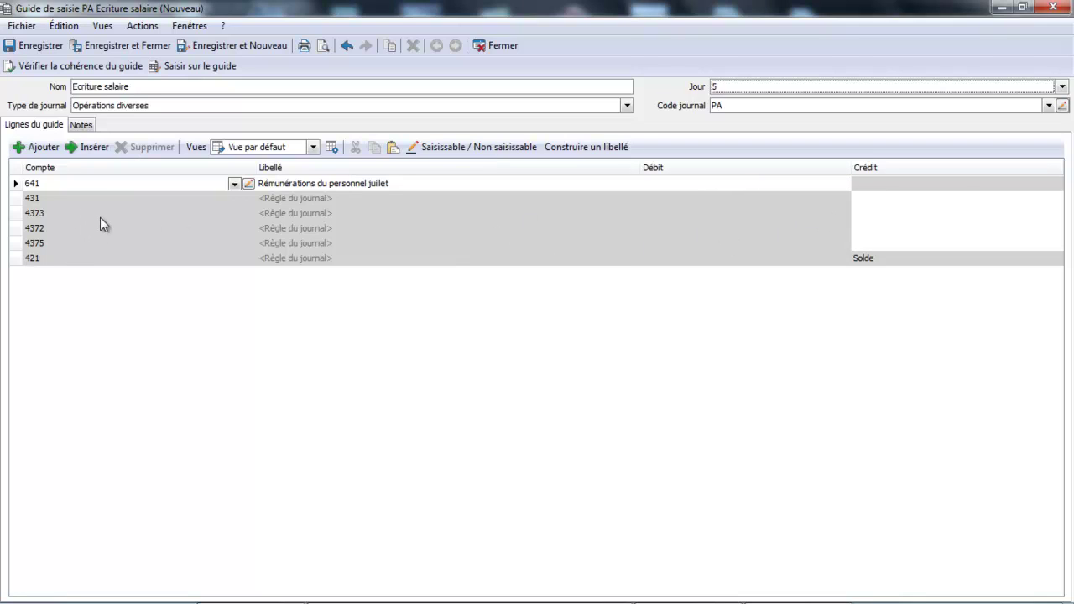
click(155, 45)
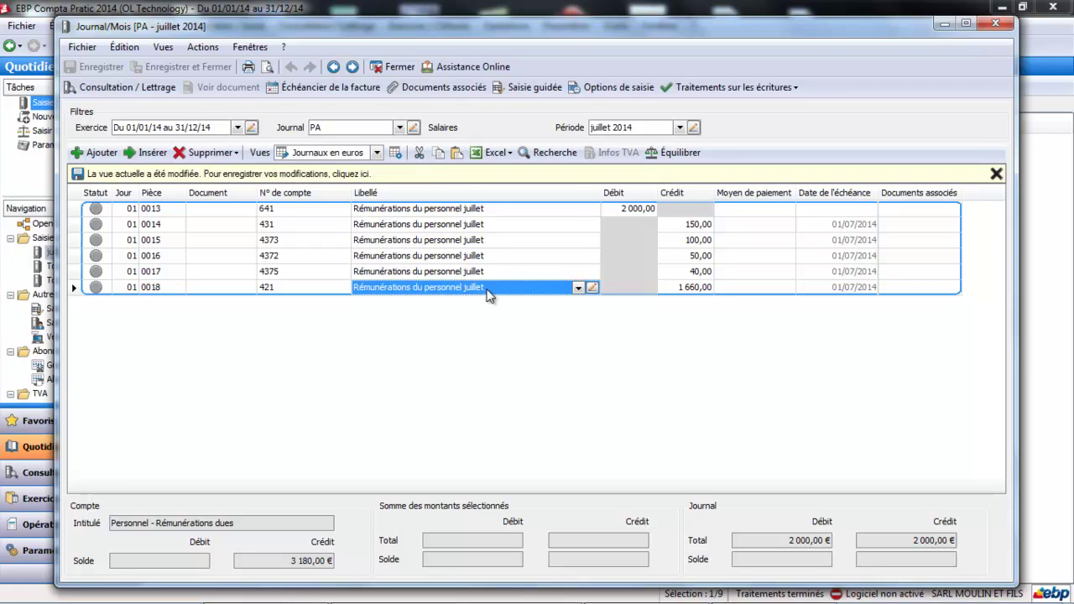
Display the AC purchases journal and start a guided entry using the Ecriture salaire guide from the Opérations diverses category
click(401, 127)
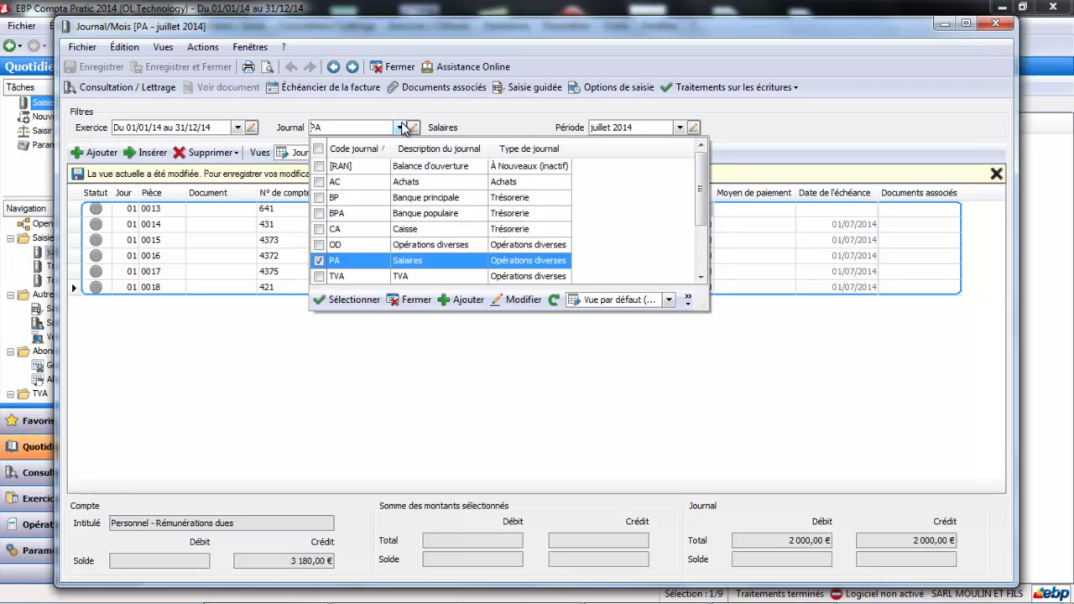
click(367, 183)
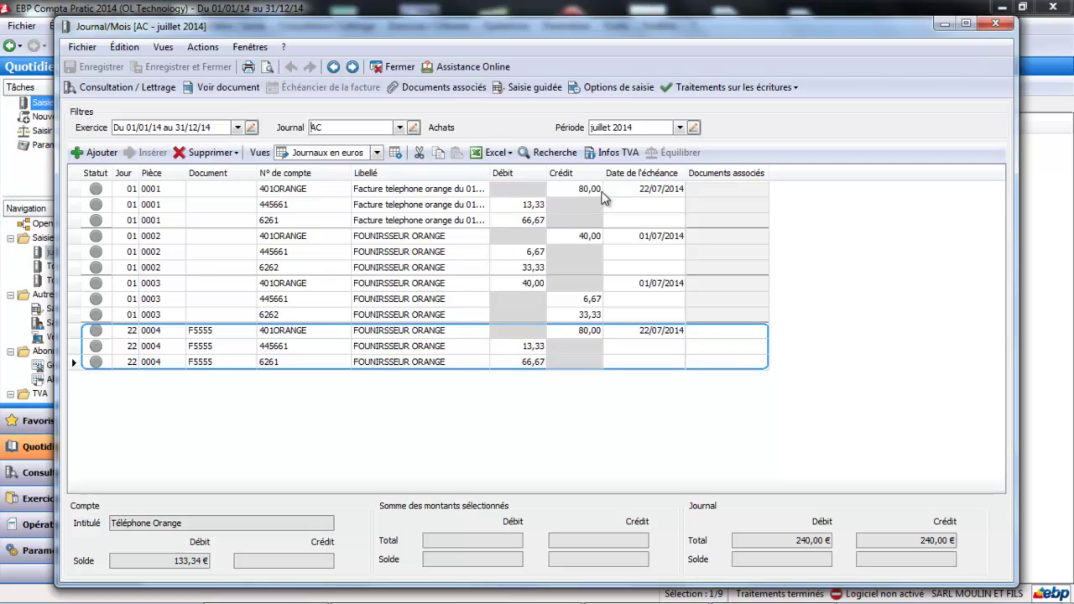
click(541, 88)
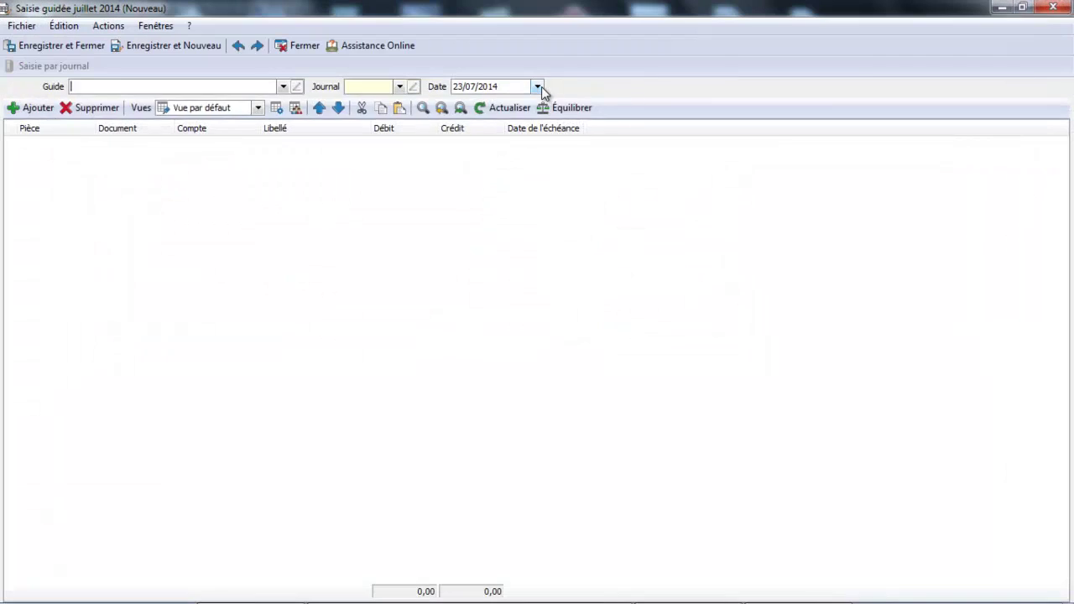
click(284, 87)
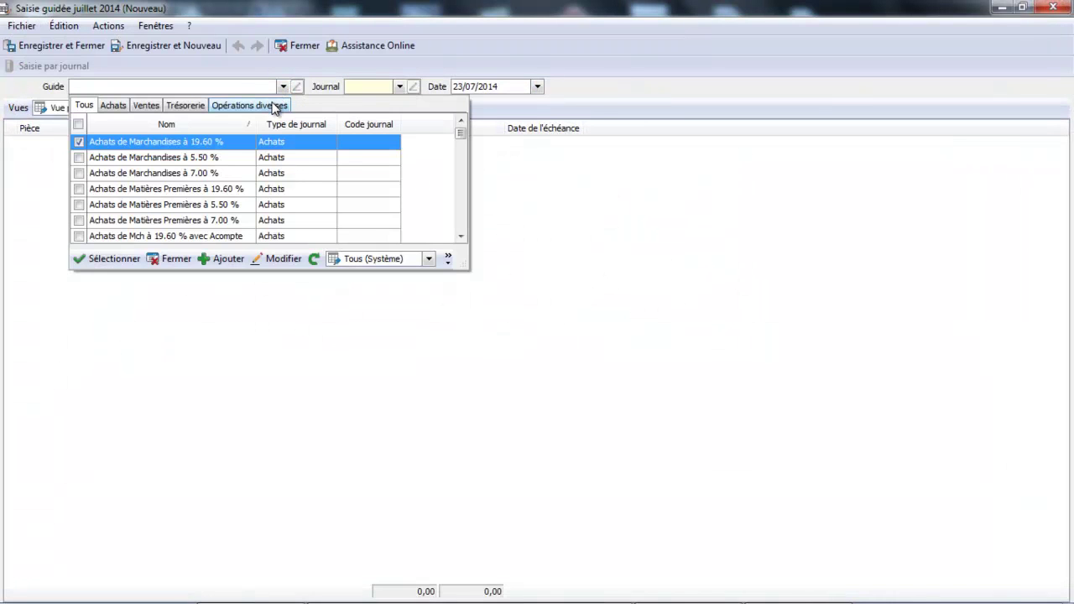
click(273, 106)
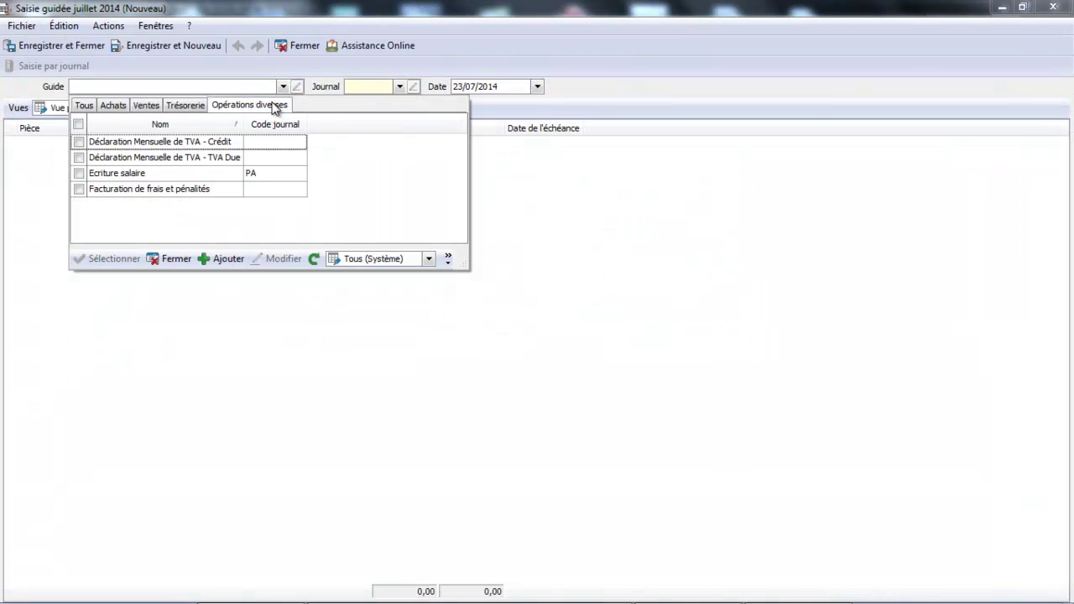
click(164, 176)
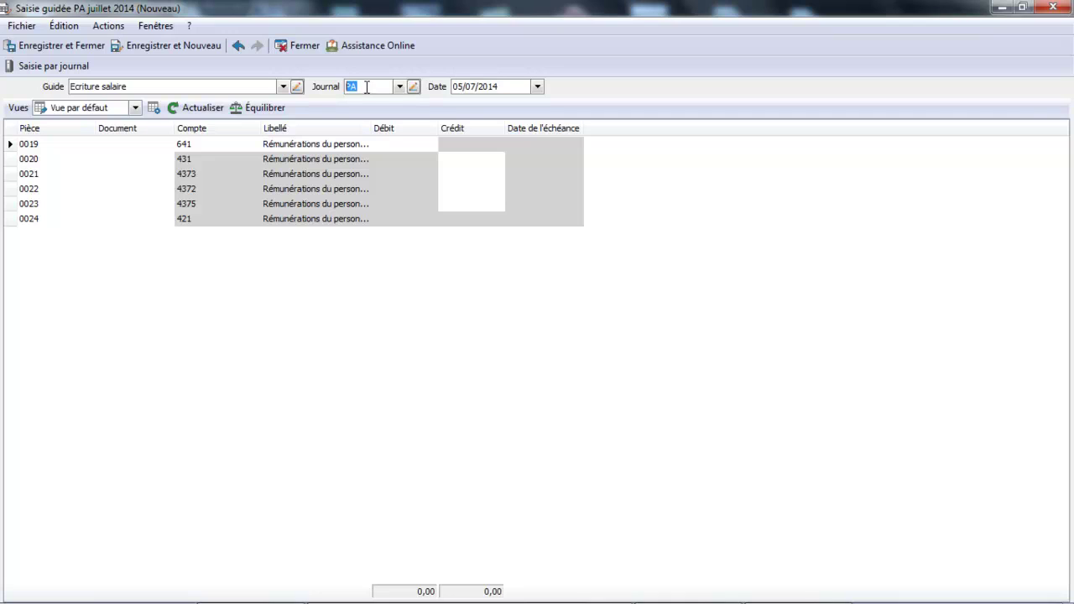
Set the guided entry's date to 05/08/2014
click(537, 86)
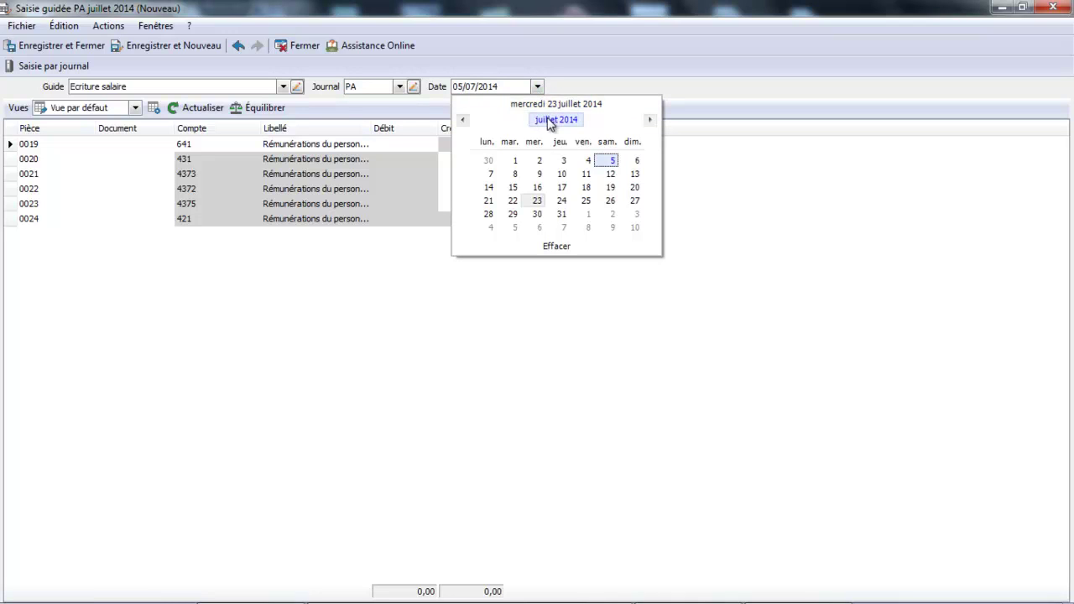
click(550, 120)
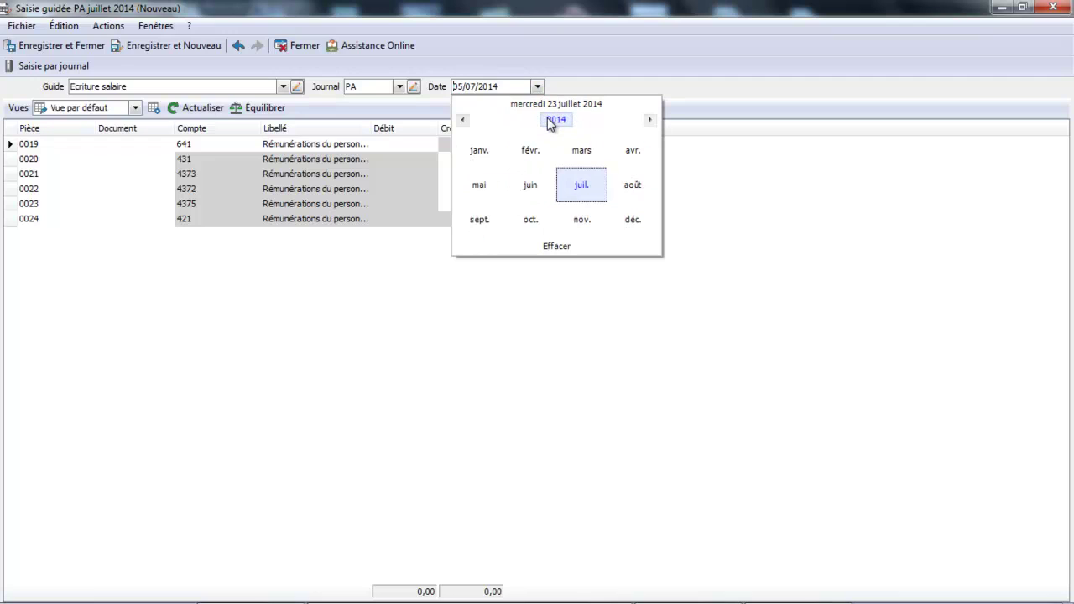
click(621, 186)
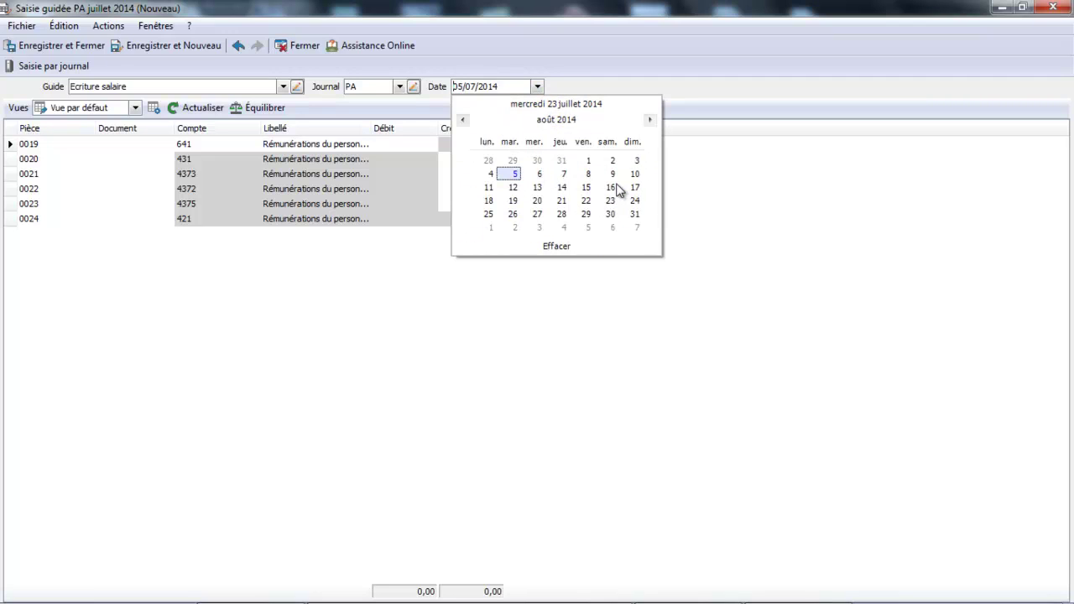
click(516, 174)
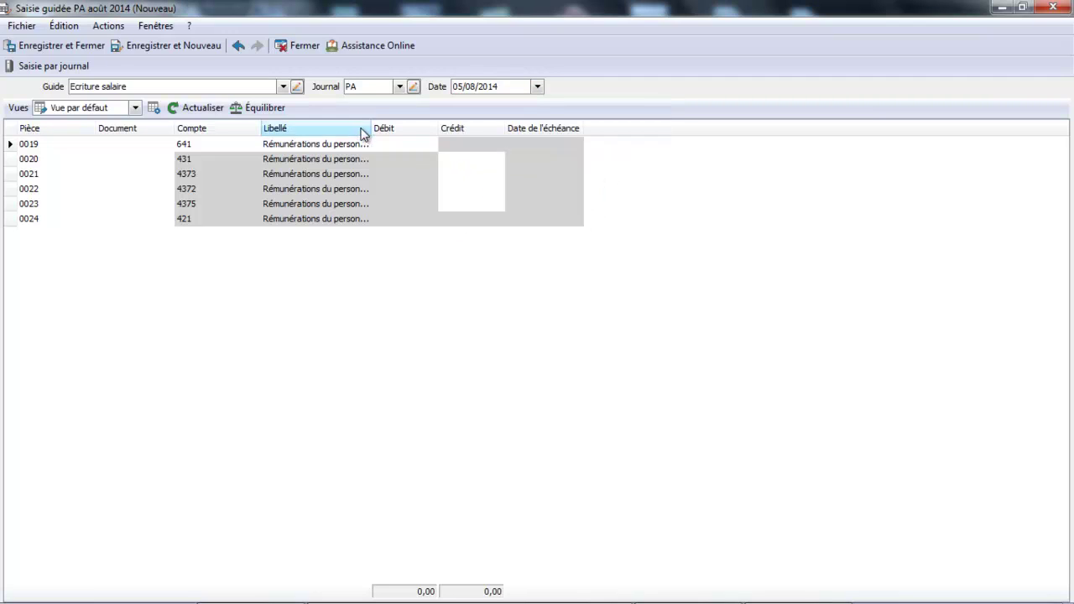
Widen the Libellé column and change the account 641 line's label to "Rémunérations du personnel aout"
drag(385, 129, 495, 128)
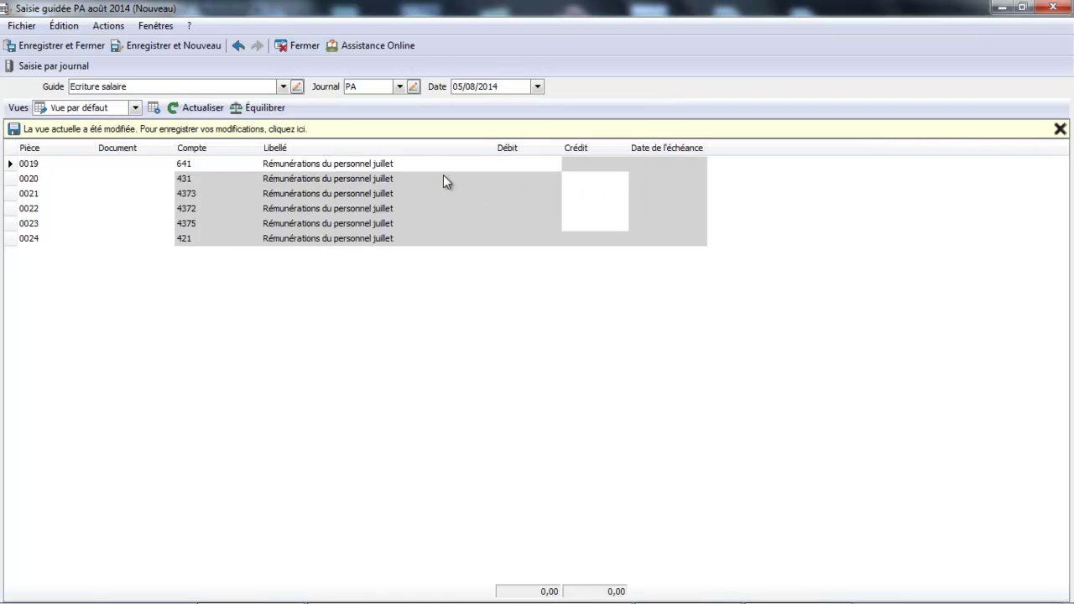
click(399, 165)
click(400, 165)
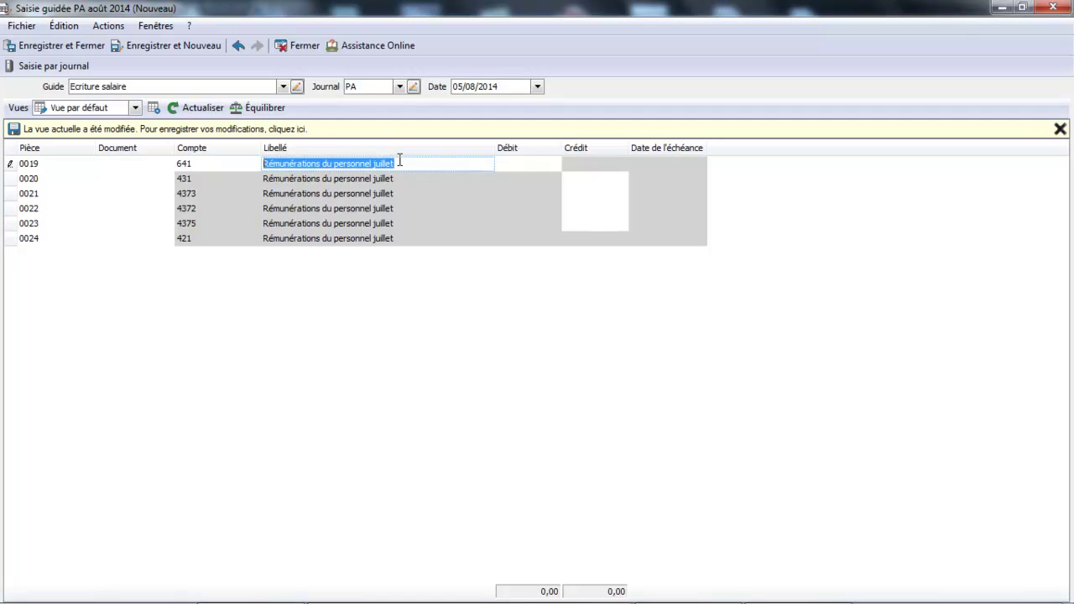
click(400, 162)
key(BackSpace)
key(BackSpace)
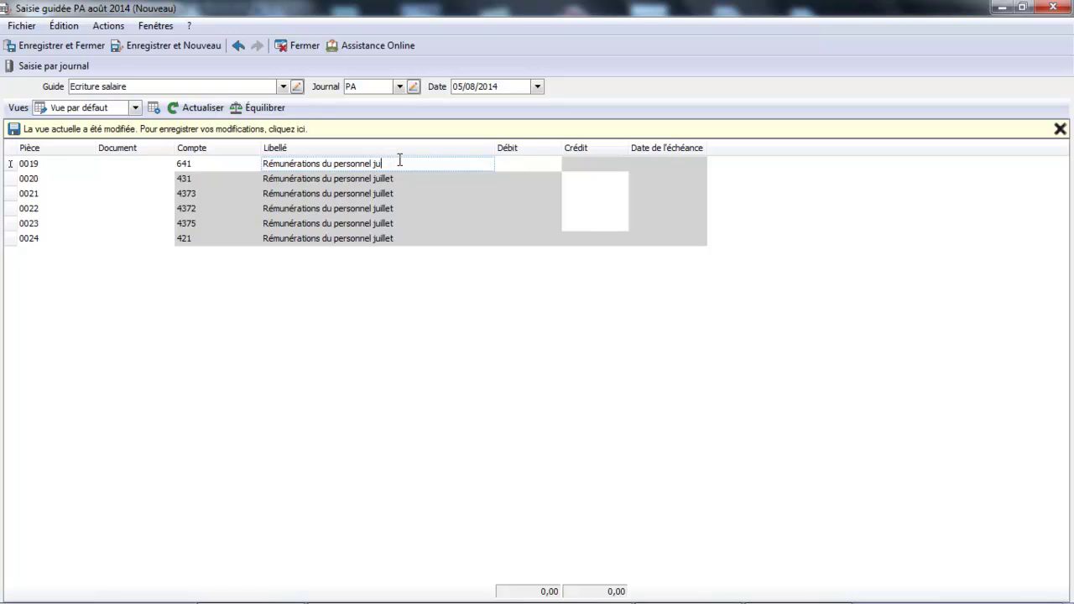
text(aout)
key(Tab)
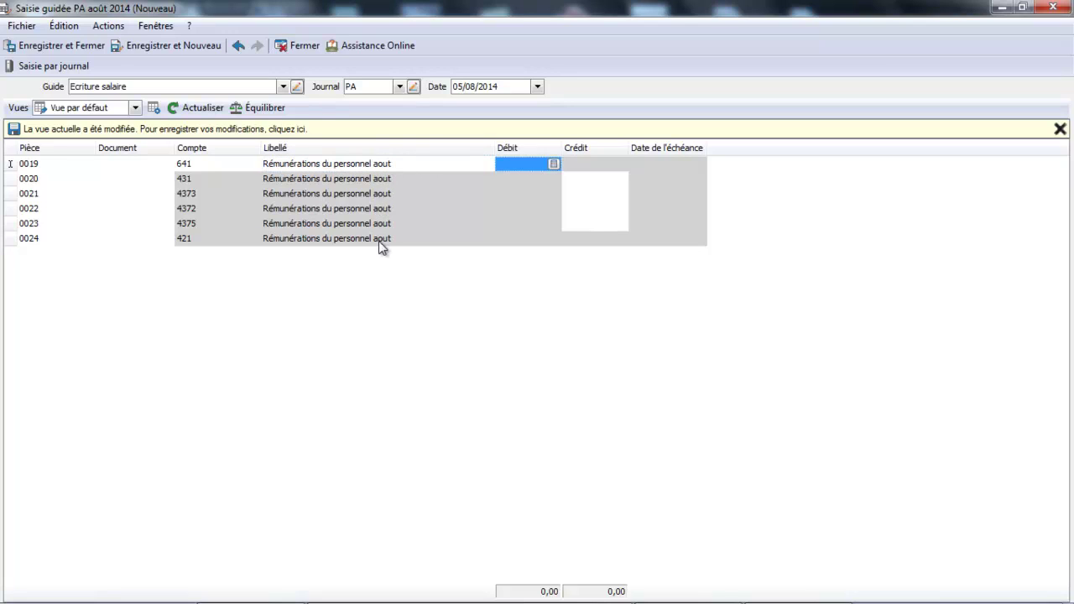
Enter a debit of 2000 on the account 641 line and a credit of 200 on the account 431 line
click(527, 164)
text(2000)
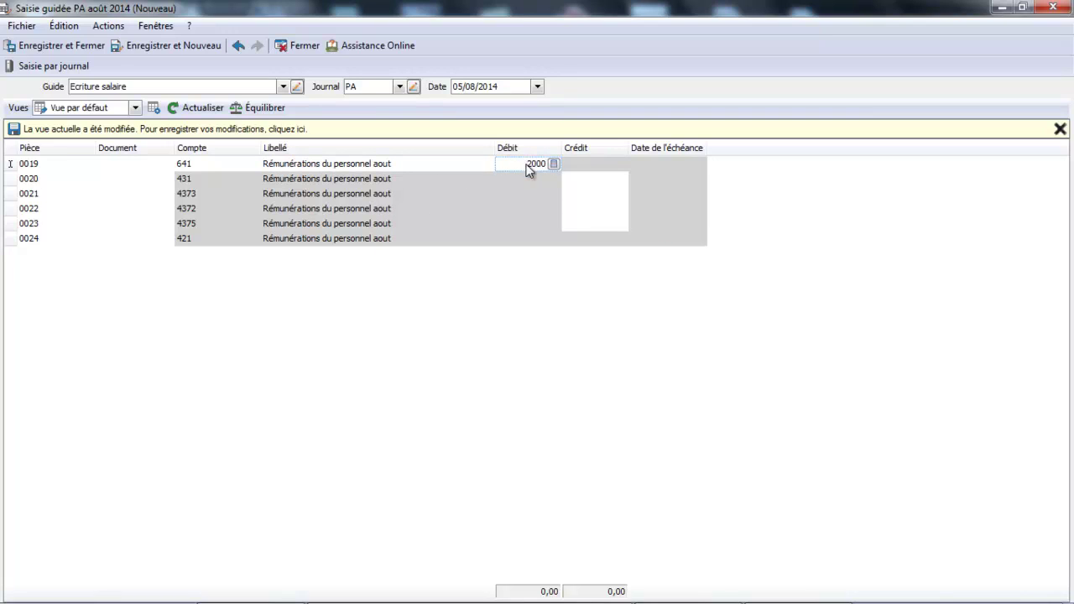
key(Return)
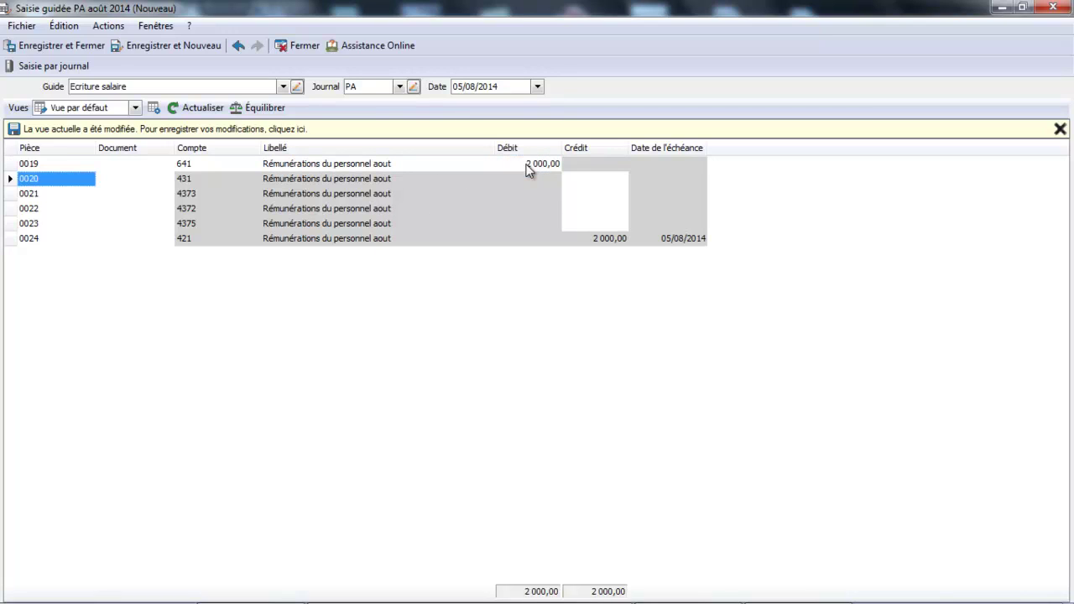
click(612, 183)
click(612, 183)
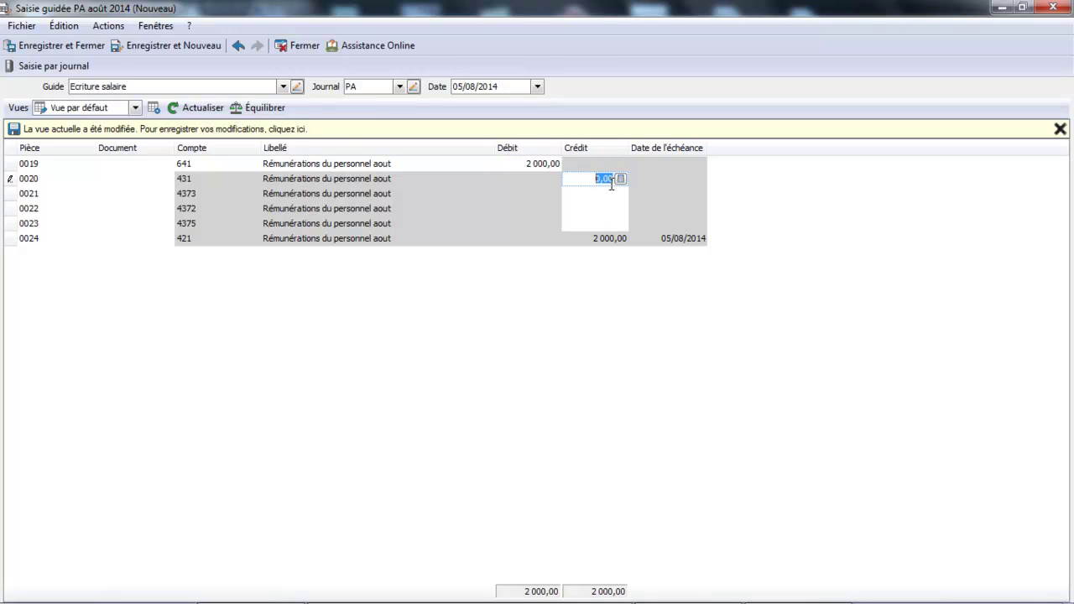
text(3)
text(00)
key(Return)
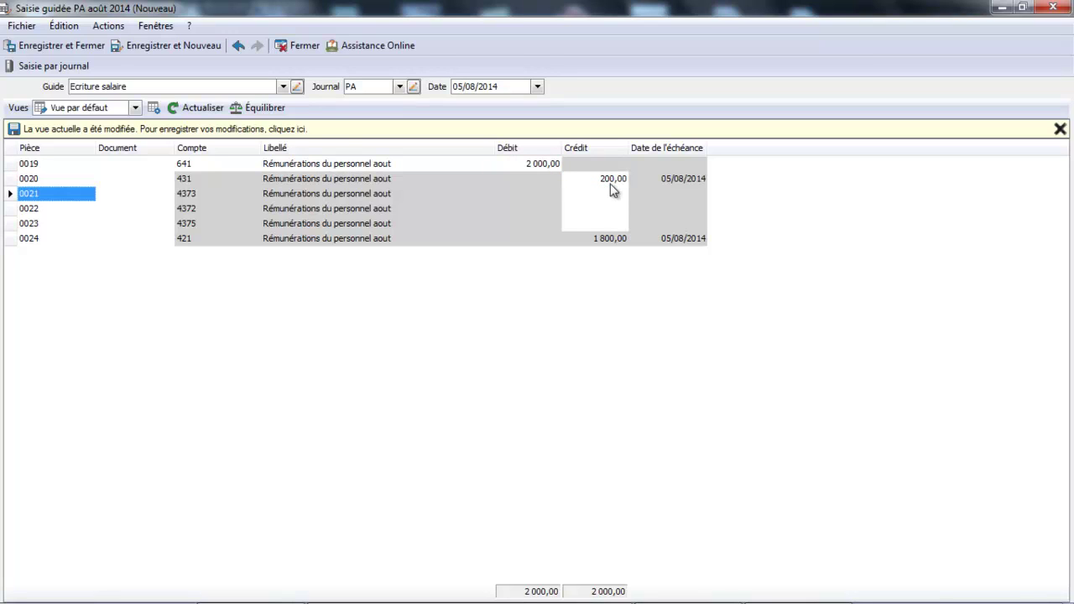
Enter credits of 100 on the account 4373 line and 50 on the account 4372 line
click(612, 192)
click(611, 191)
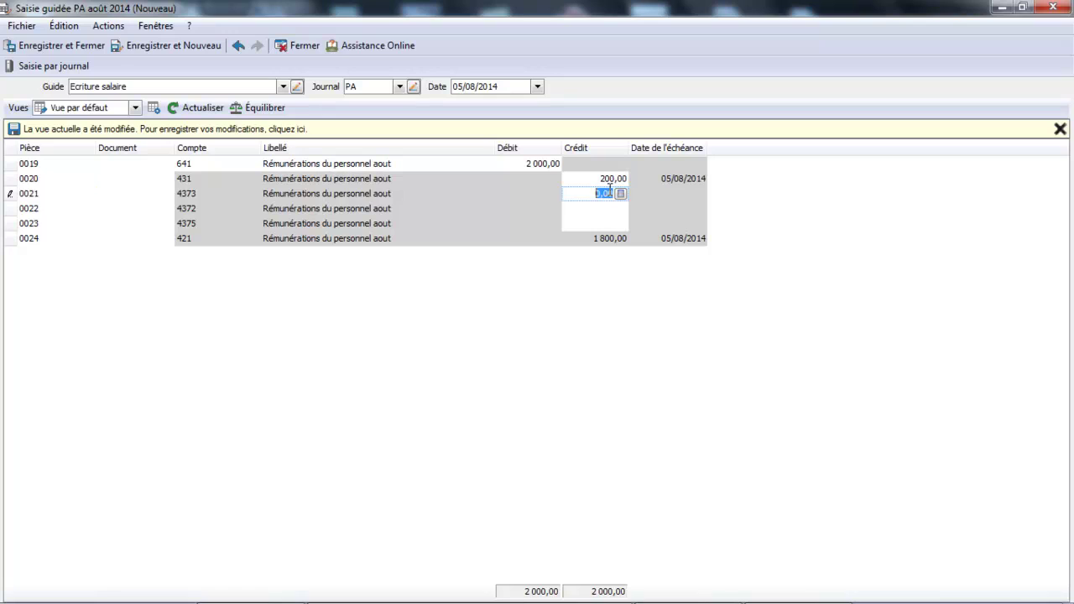
text(100)
key(Return)
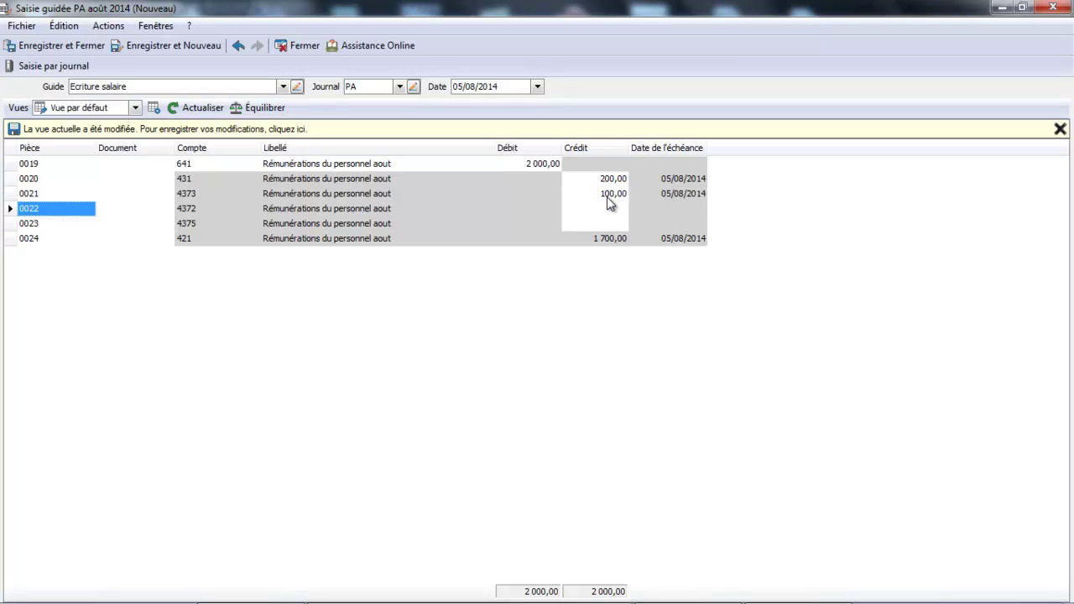
click(612, 215)
click(610, 213)
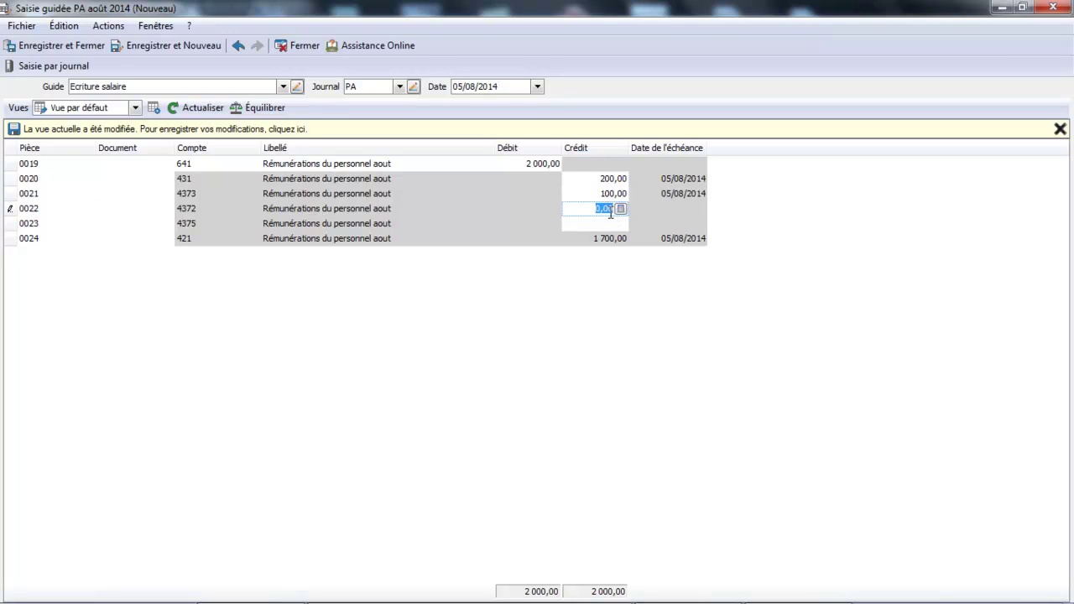
text(50)
key(Return)
Enter a credit of 30 on the account 4375 line, then save and close the guided entry
click(610, 227)
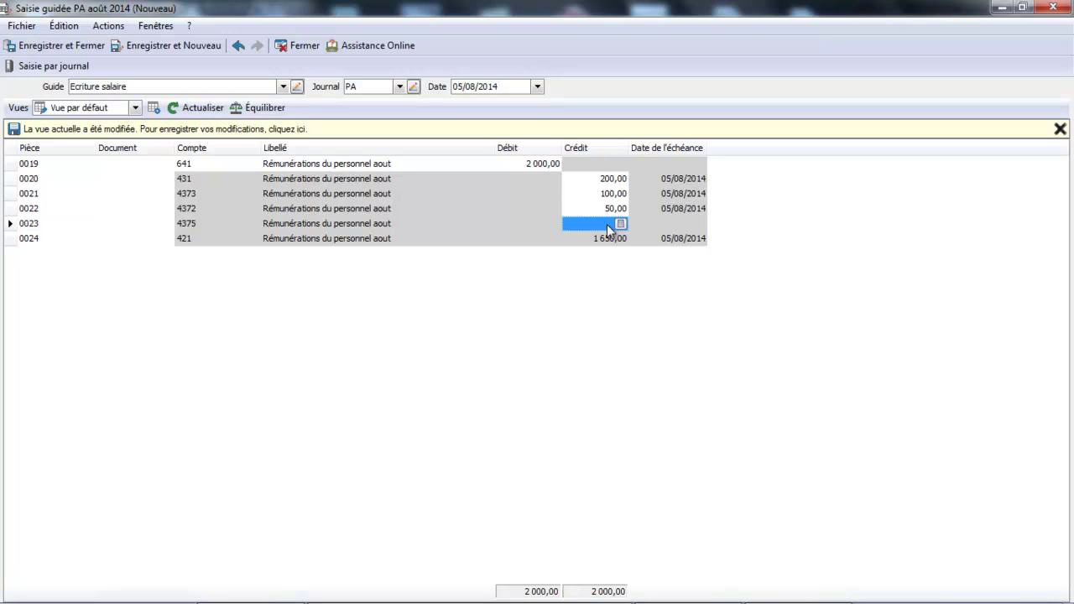
click(609, 225)
text(30)
key(Return)
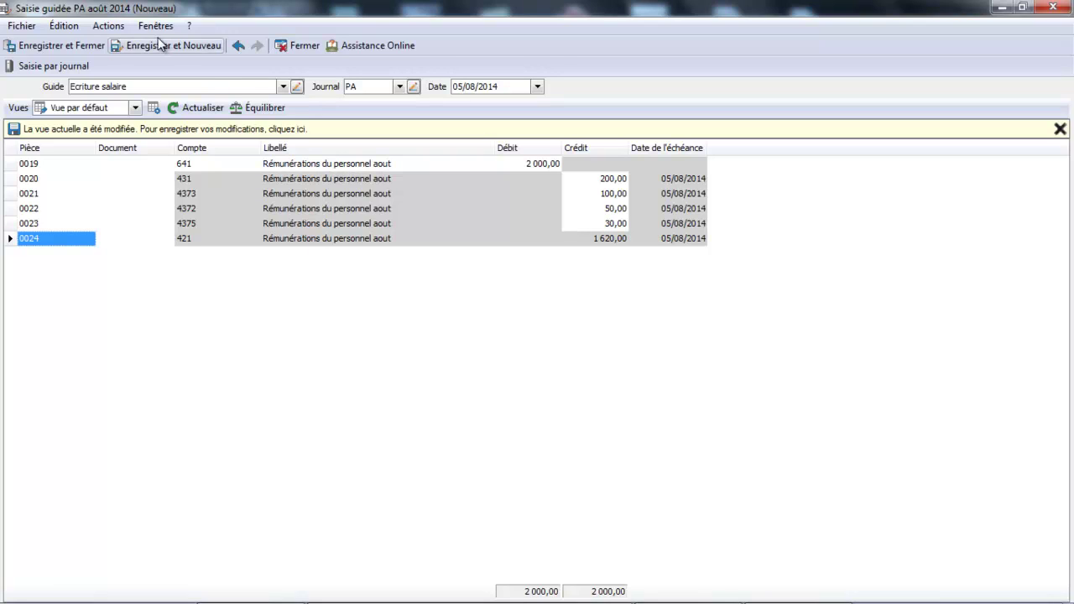
click(89, 50)
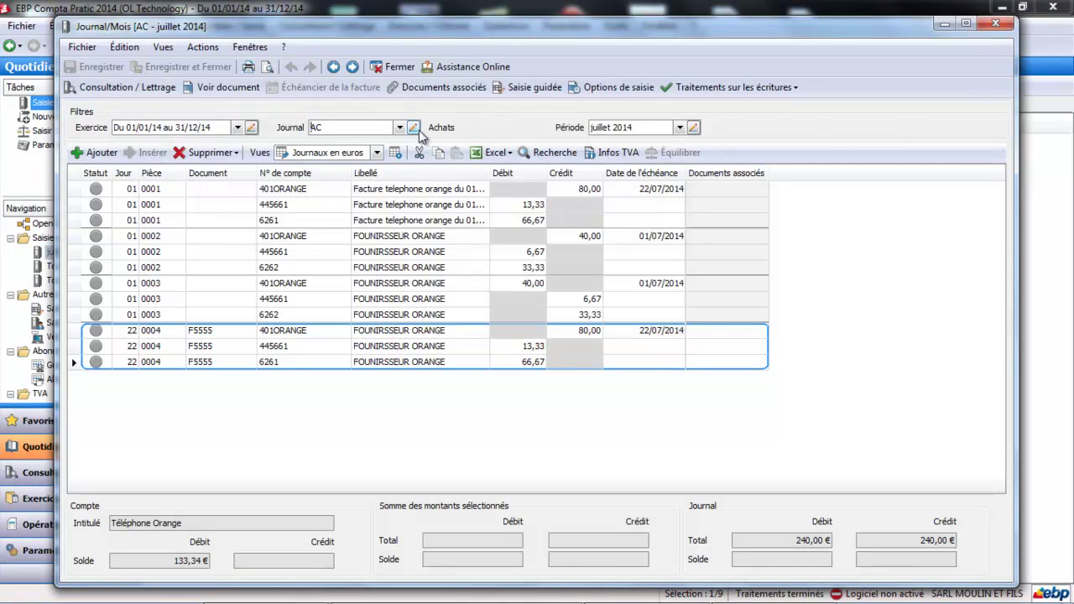
Display the PA salary journal for the août 2014 period to check the recorded entry
click(401, 128)
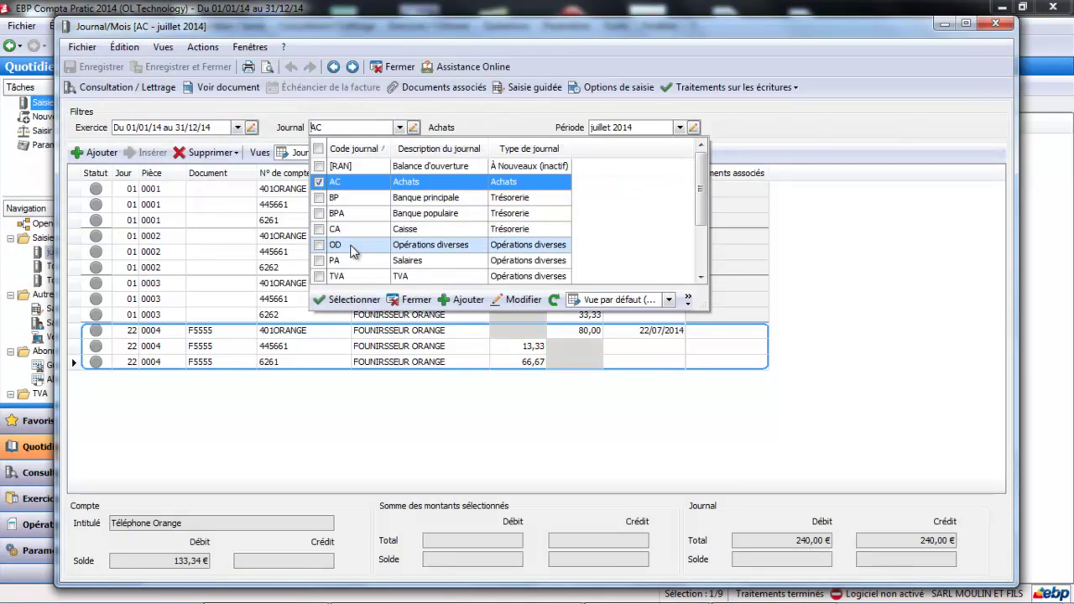
click(351, 262)
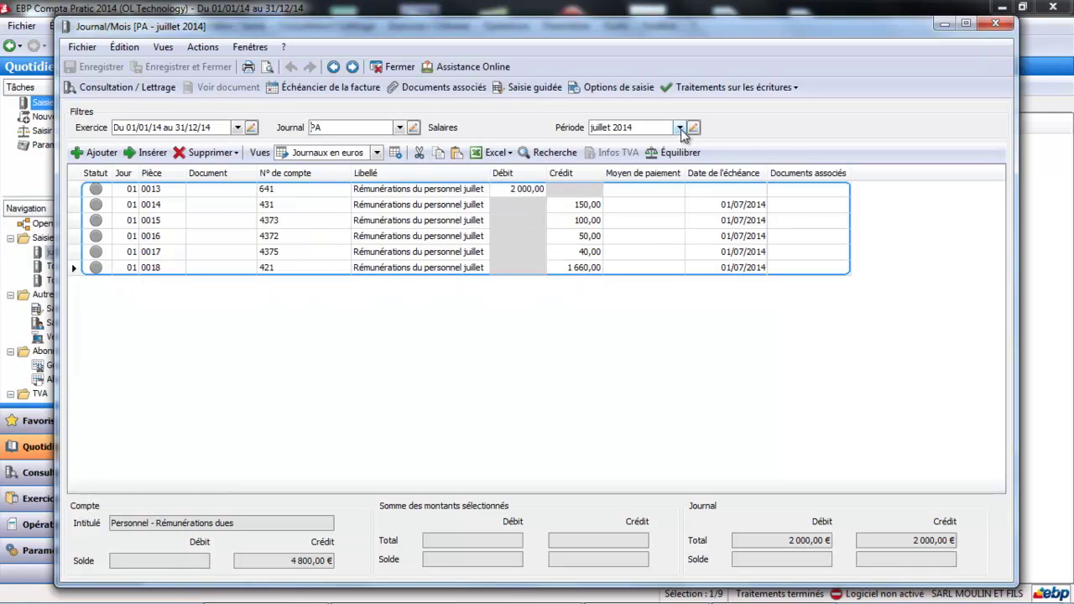
click(681, 128)
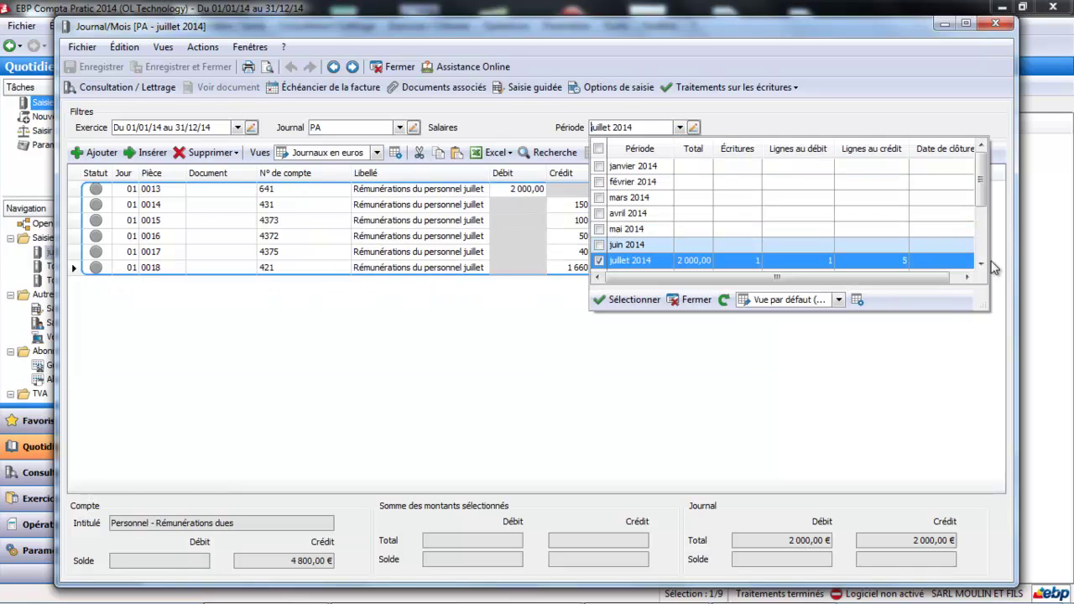
click(981, 263)
click(981, 264)
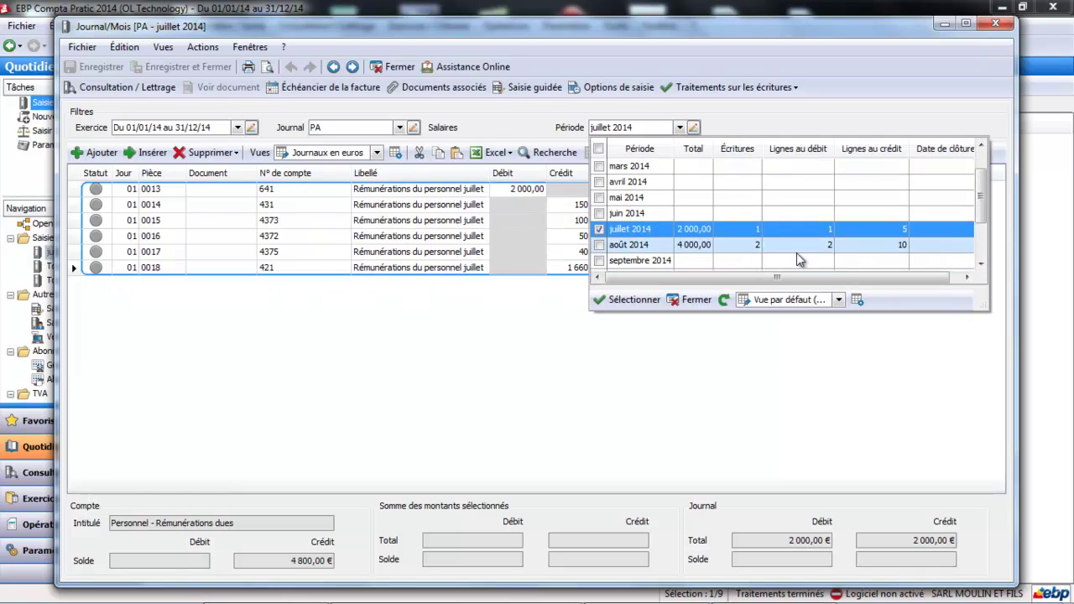
double_click(733, 250)
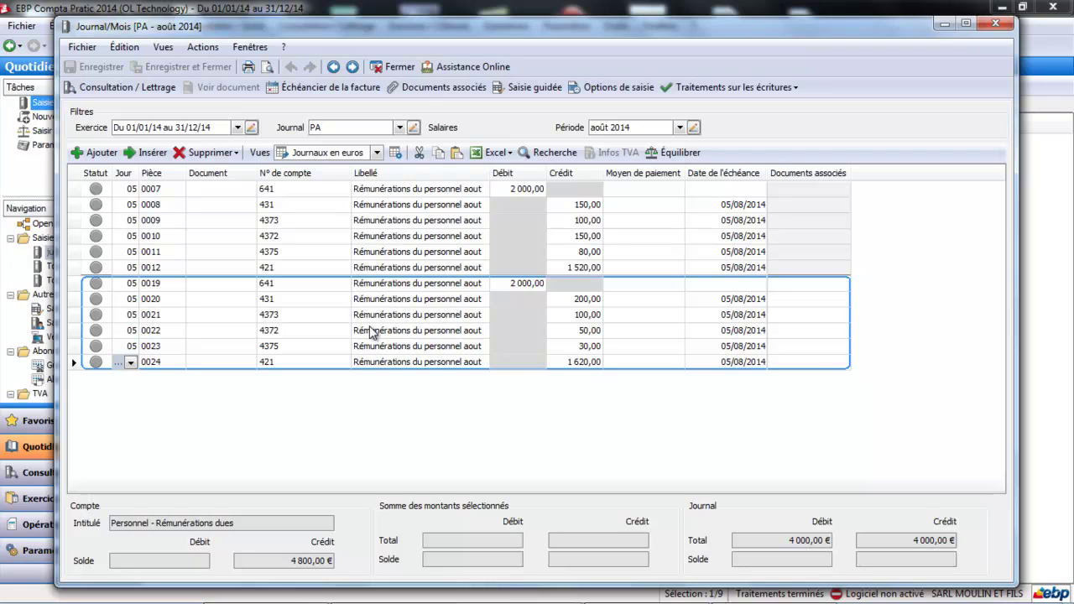
View the processing options available for journal entries and open a new blank guided entry
click(720, 88)
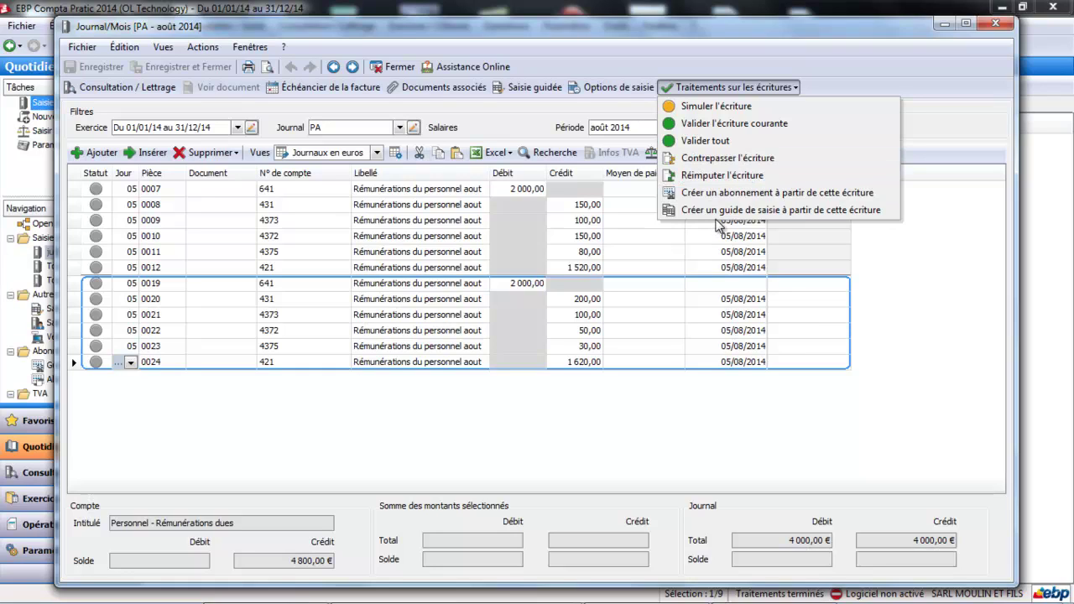
click(484, 297)
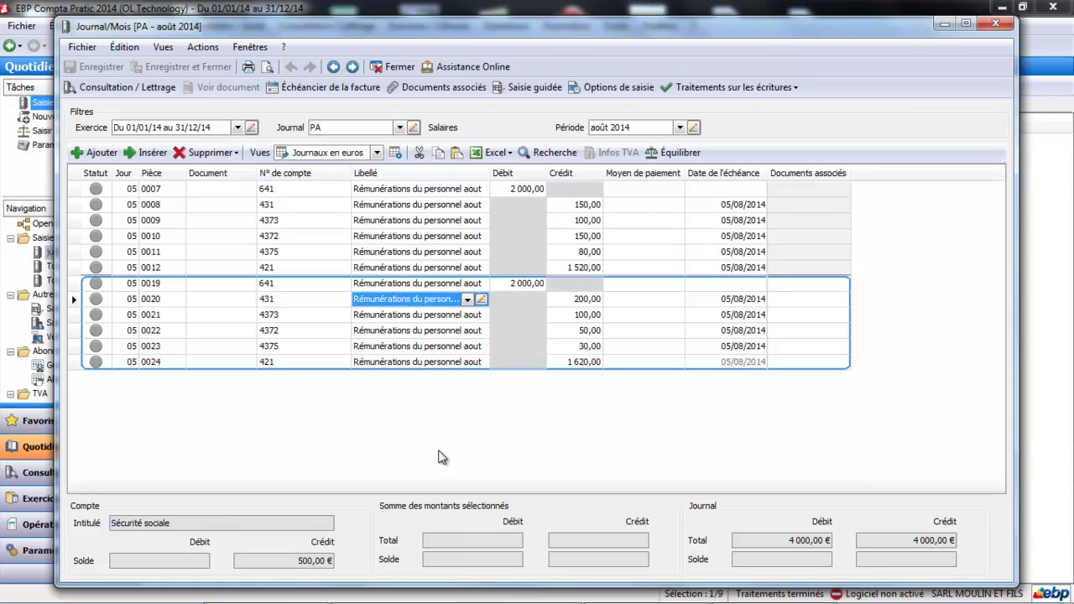
click(532, 87)
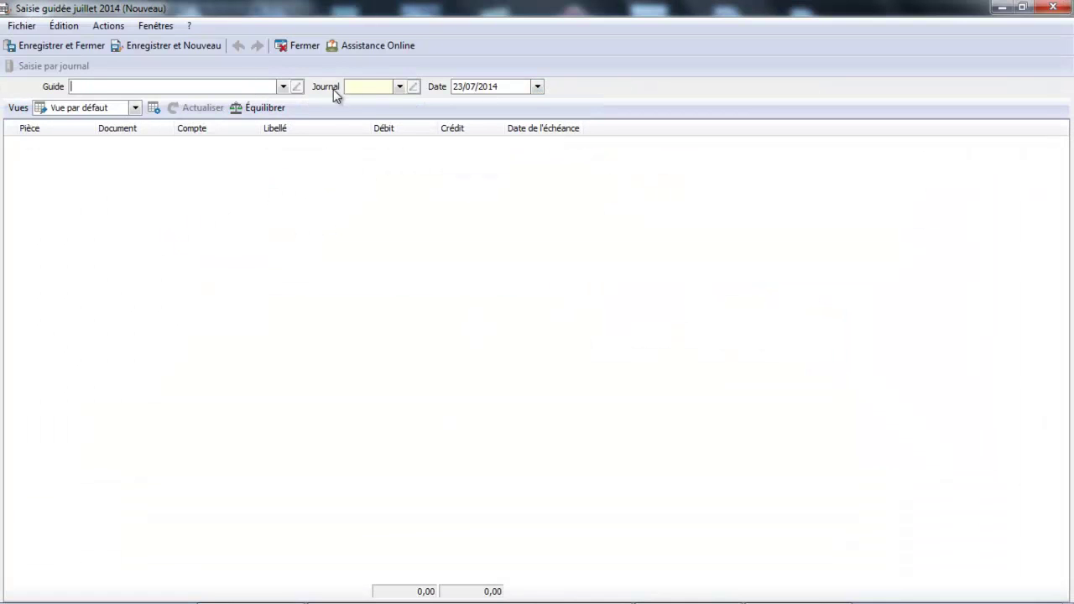
Close the blank guided entry and the PA journal, and display the list of entry guides in the accounting parameters
click(302, 48)
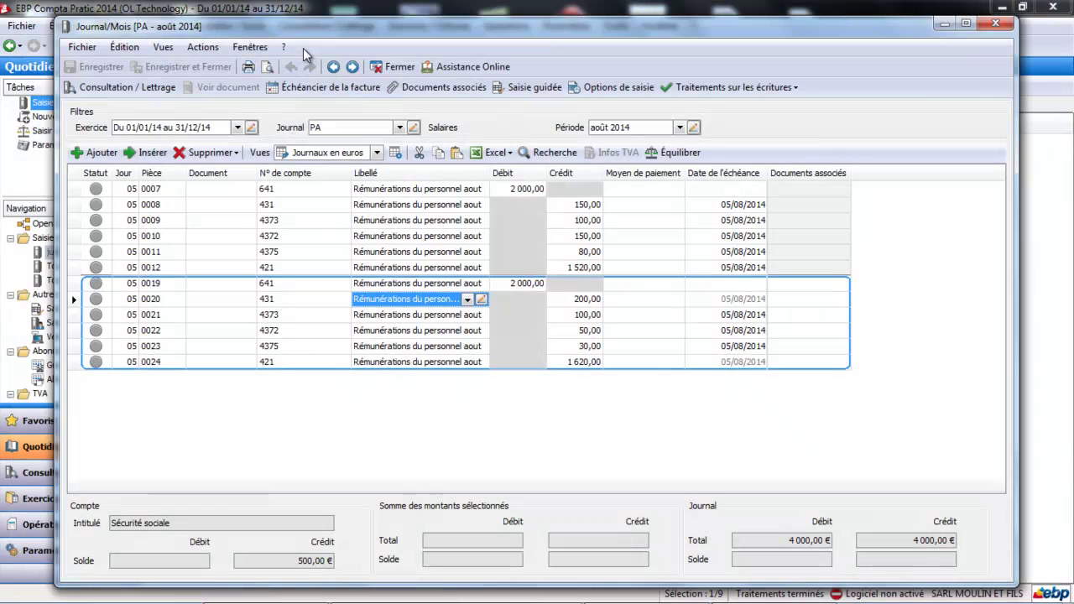
click(396, 67)
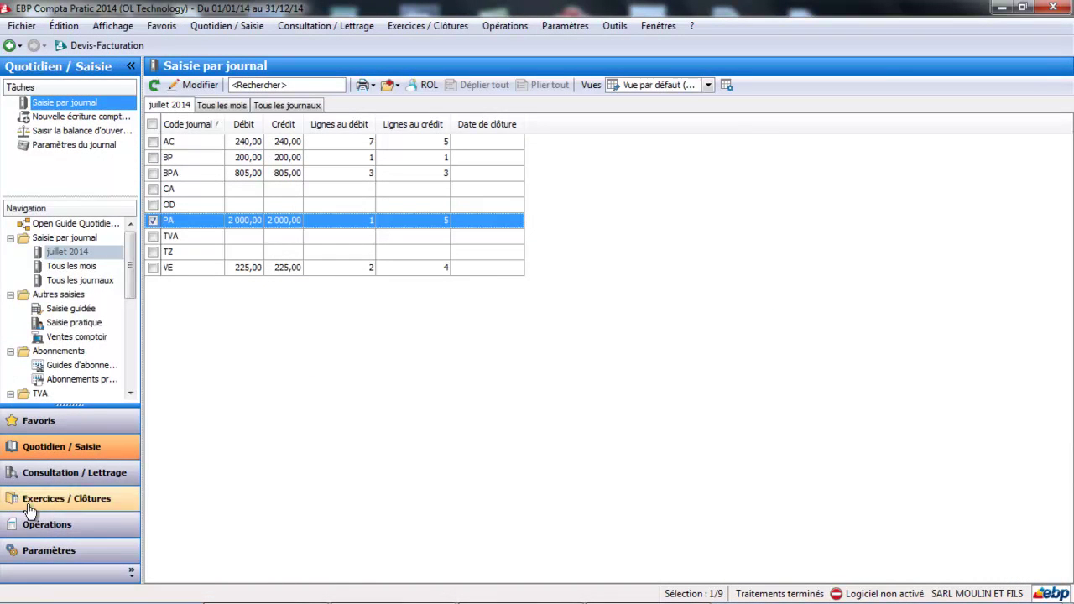
click(52, 554)
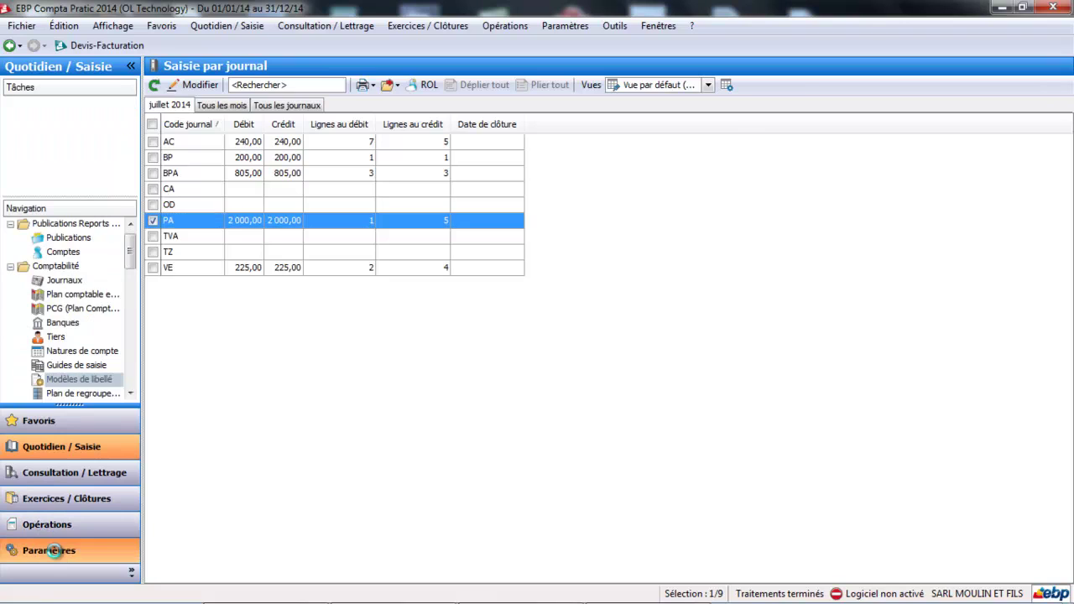
click(67, 369)
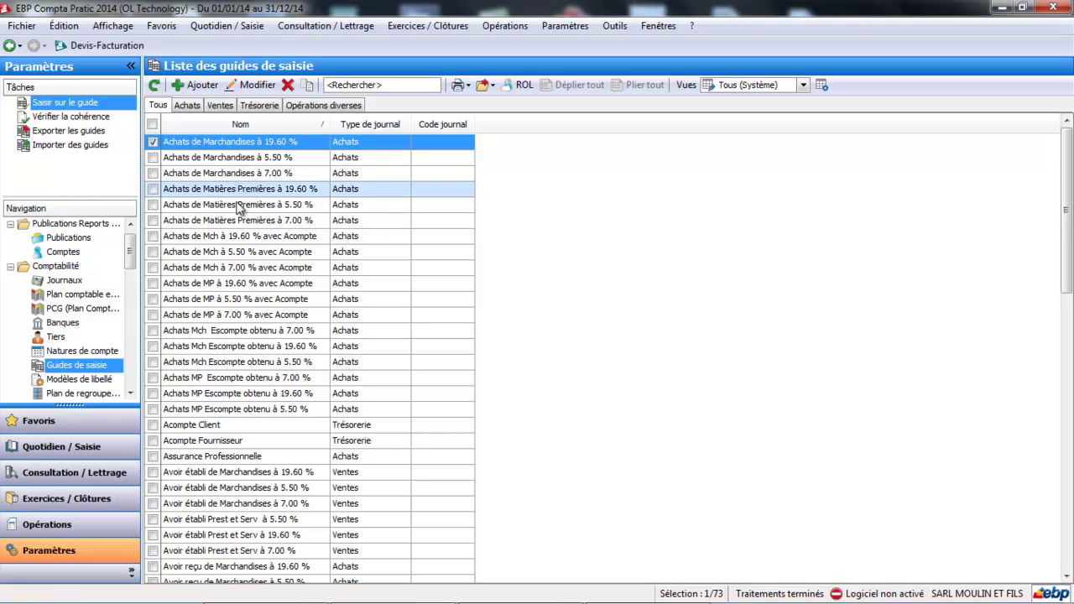
View the lines of the guide Achats de MP à 19.60 % avec Acompte, then select Facturation de frais et pénalités among the Opérations diverses guides
double_click(245, 283)
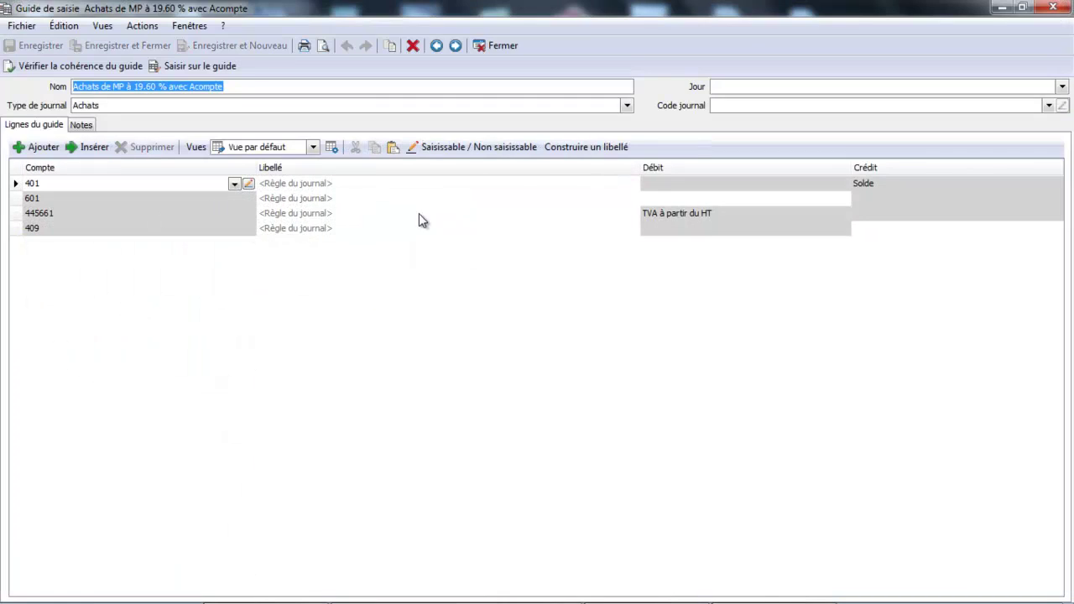
click(505, 47)
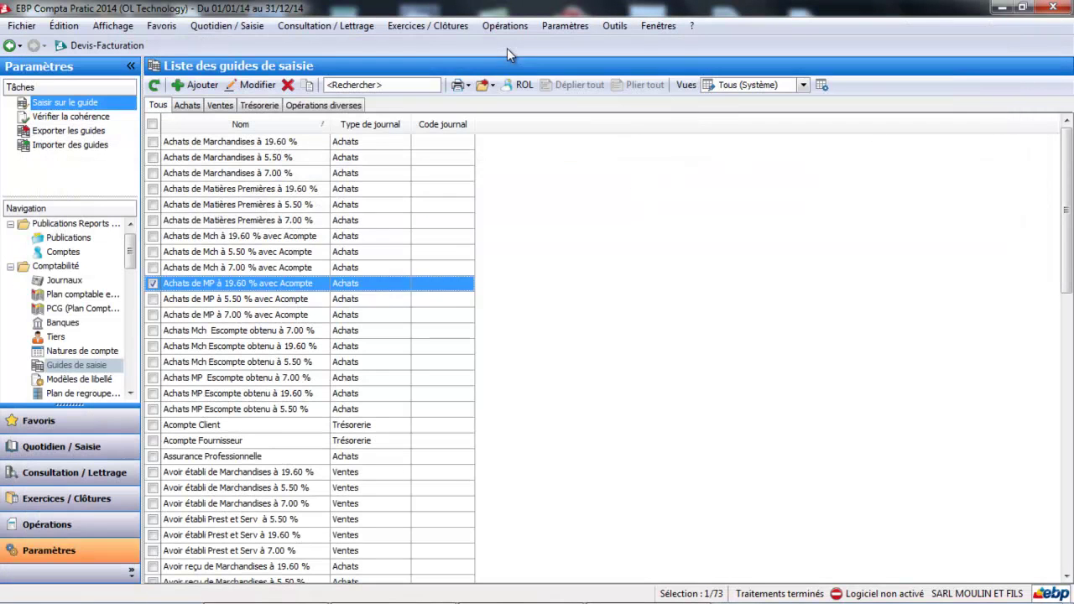
click(327, 109)
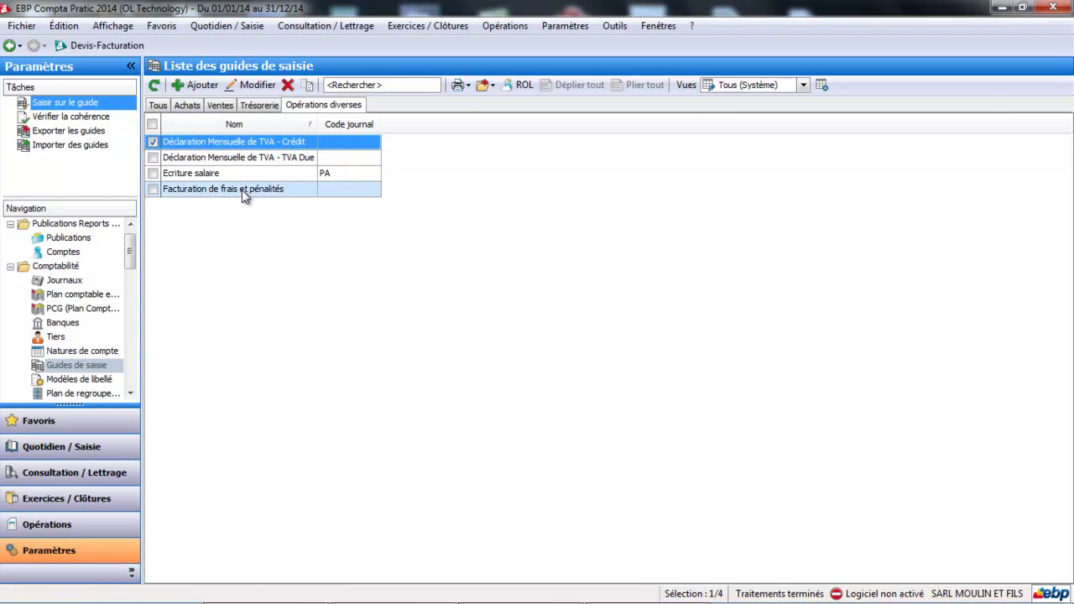
click(259, 189)
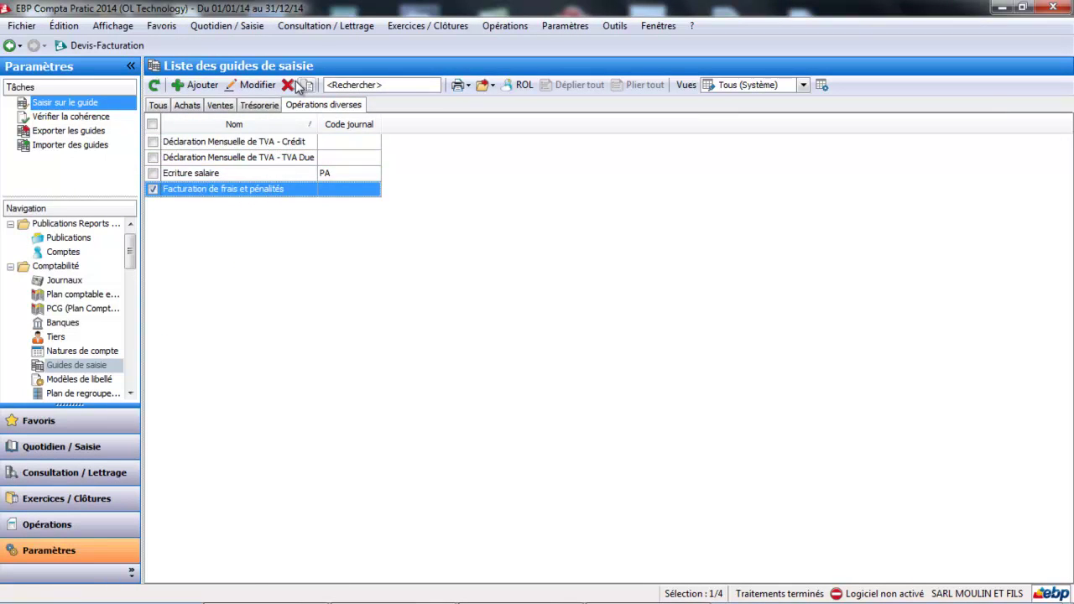